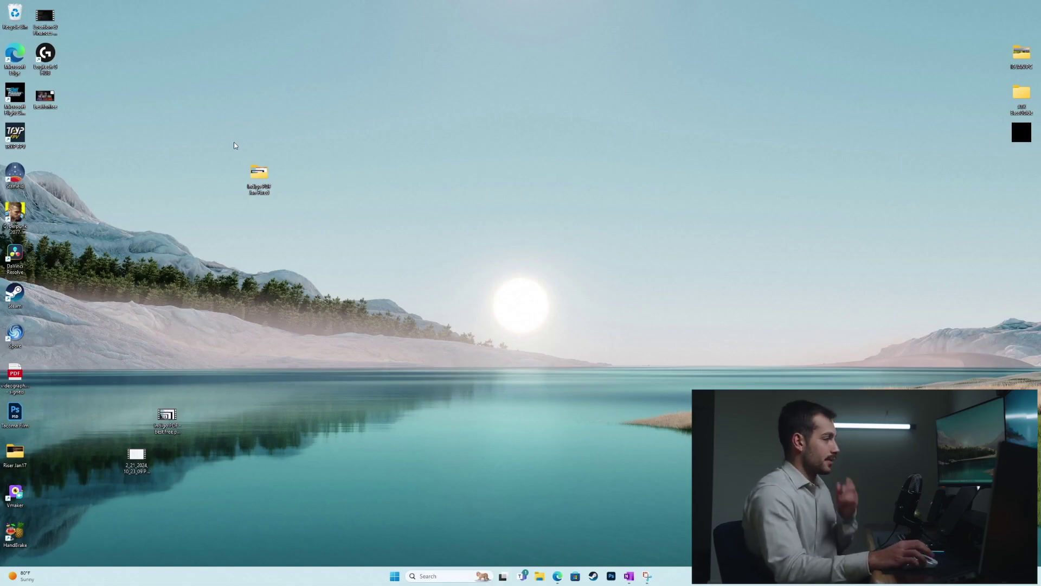
Bring up the desktop context menu from an empty spot near the top left.
{"action": "right_click", "coordinate": [98, 28]}
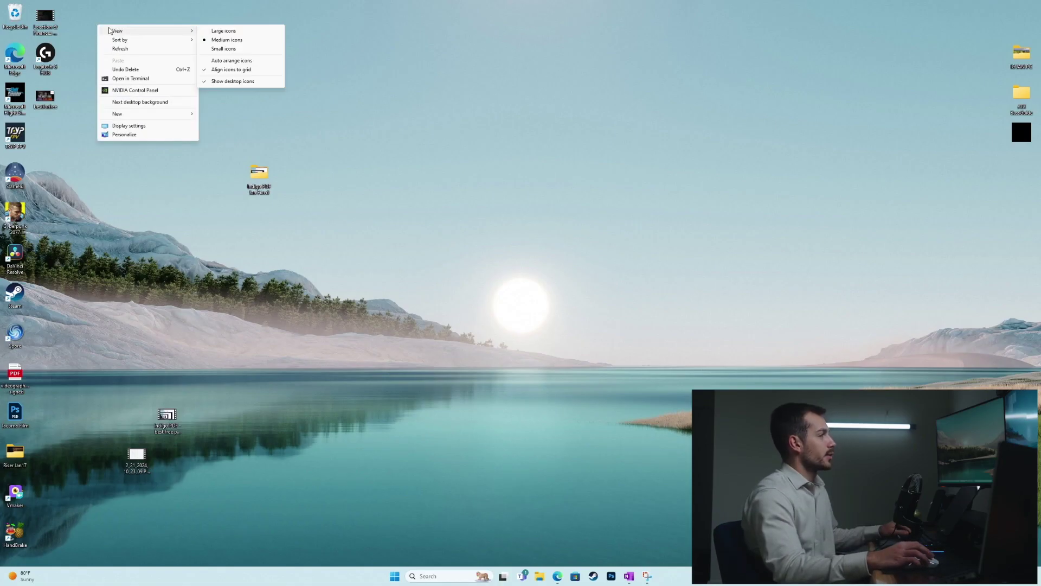
Create two new desktop folders named Work and Personal.
{"action": "mouse_move", "coordinate": [126, 116]}
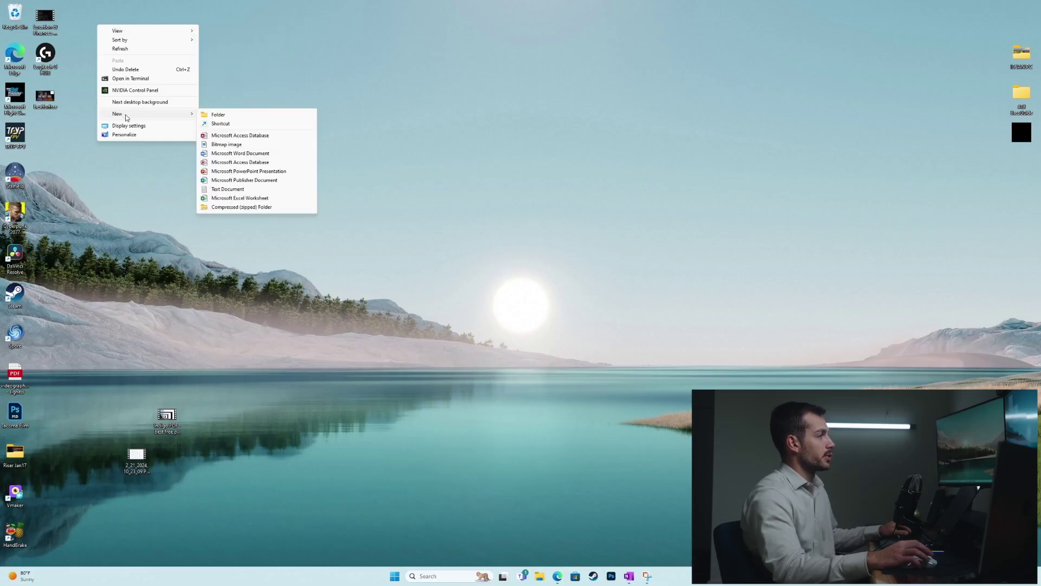
{"action": "left_click", "coordinate": [216, 116]}
{"action": "type", "text": "Work"}
{"action": "key", "text": "Return"}
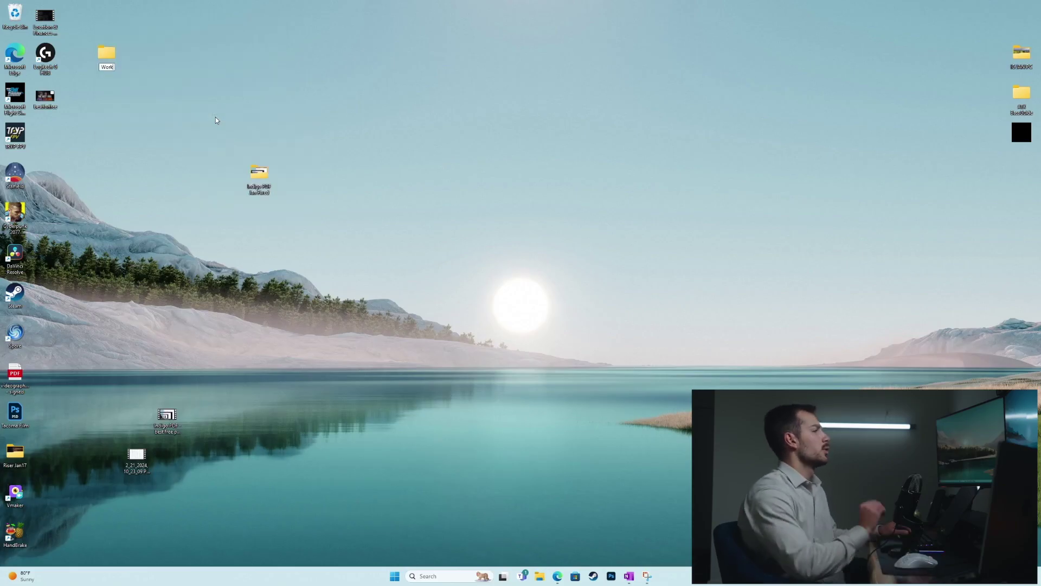
{"action": "right_click", "coordinate": [107, 96]}
{"action": "mouse_move", "coordinate": [125, 183]}
{"action": "left_click", "coordinate": [222, 186]}
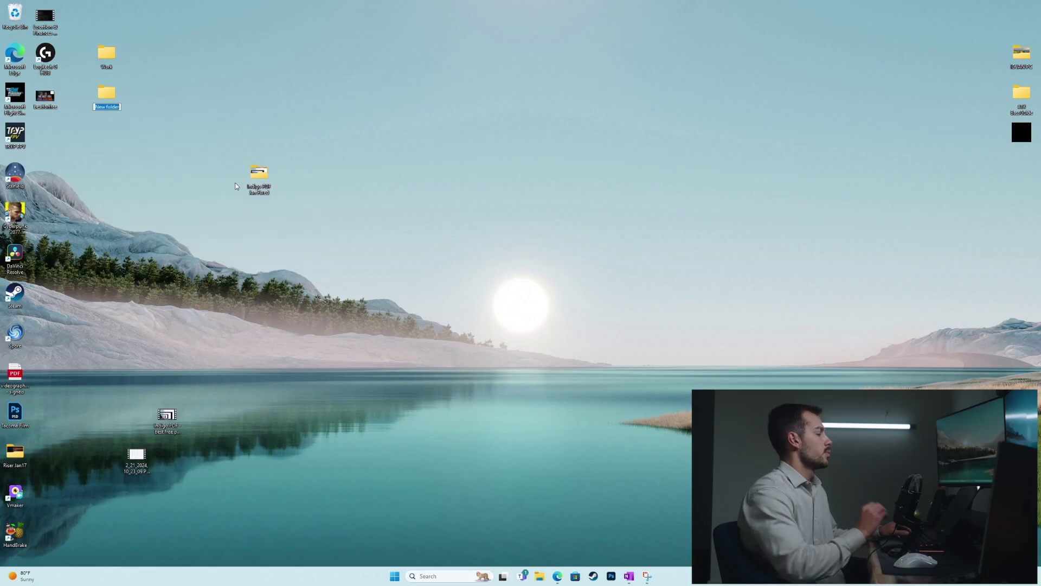
{"action": "type", "text": "Personal"}
{"action": "left_click", "coordinate": [104, 69]}
Give the Work folder a camera icon and move it to the desktop's top right.
{"action": "right_click", "coordinate": [107, 70]}
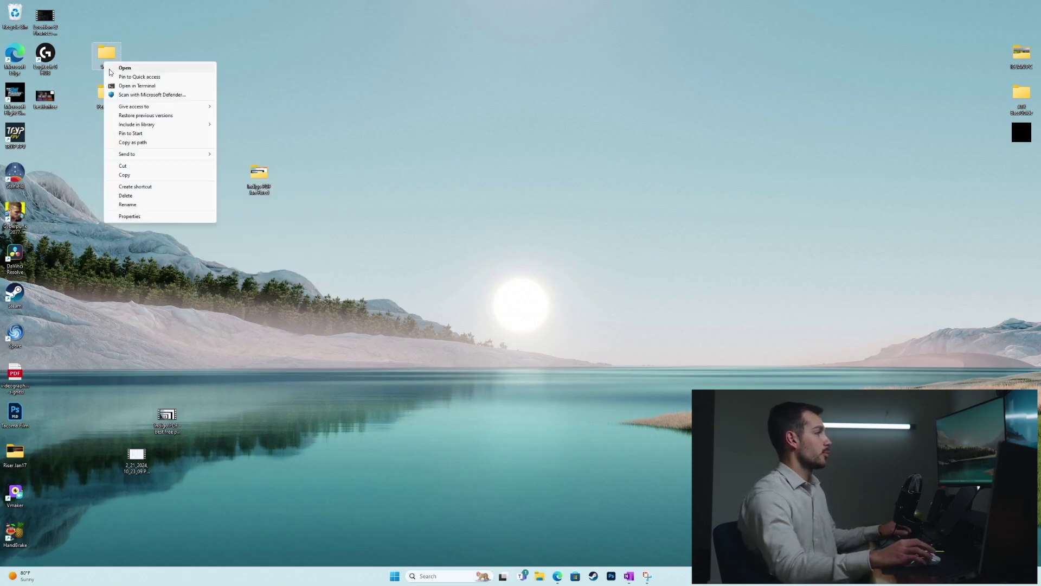
{"action": "left_click", "coordinate": [143, 216]}
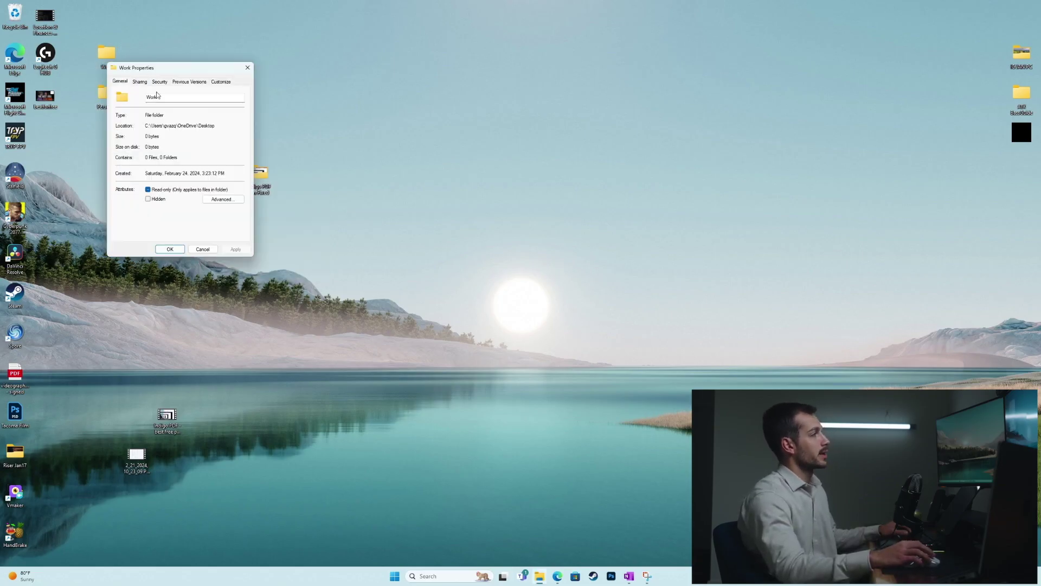
{"action": "left_click", "coordinate": [220, 82]}
{"action": "left_click", "coordinate": [137, 204]}
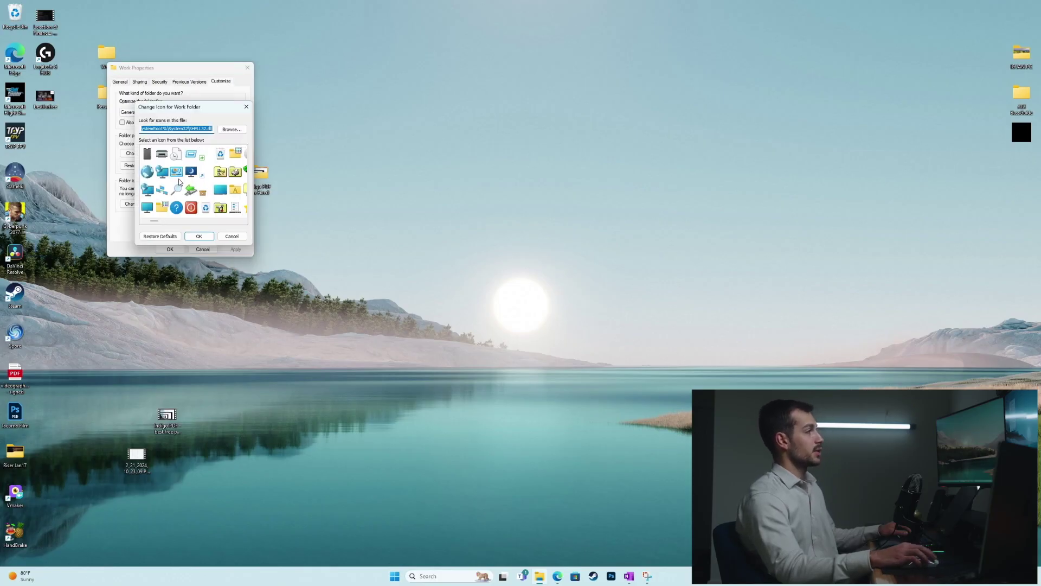
{"action": "scroll", "coordinate": [180, 182], "scroll_direction": "down", "scroll_amount": 1}
{"action": "scroll", "coordinate": [192, 183], "scroll_direction": "down", "scroll_amount": 3}
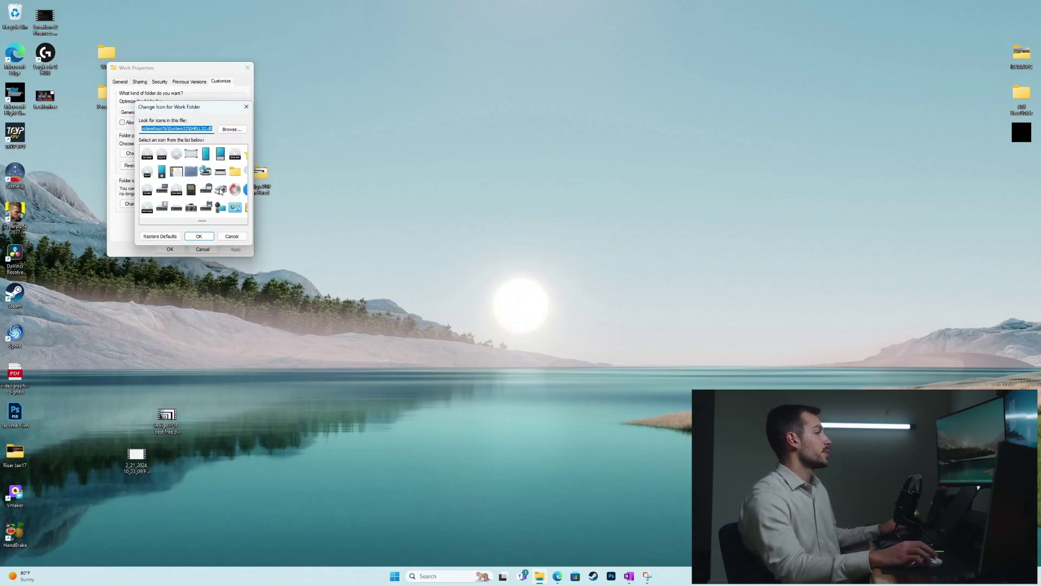
{"action": "left_click", "coordinate": [192, 211]}
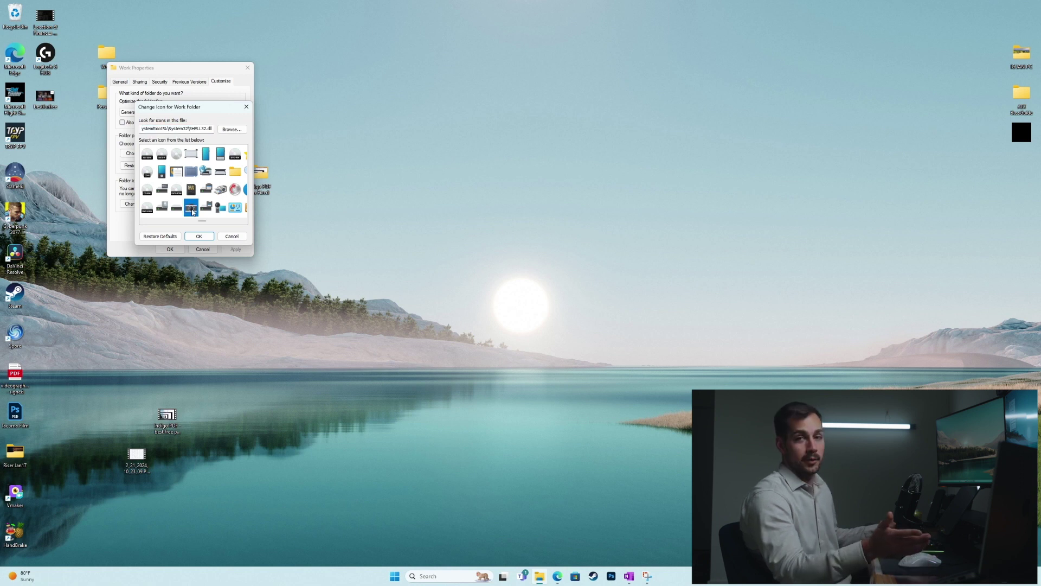
{"action": "left_click", "coordinate": [196, 237]}
{"action": "left_click", "coordinate": [236, 249]}
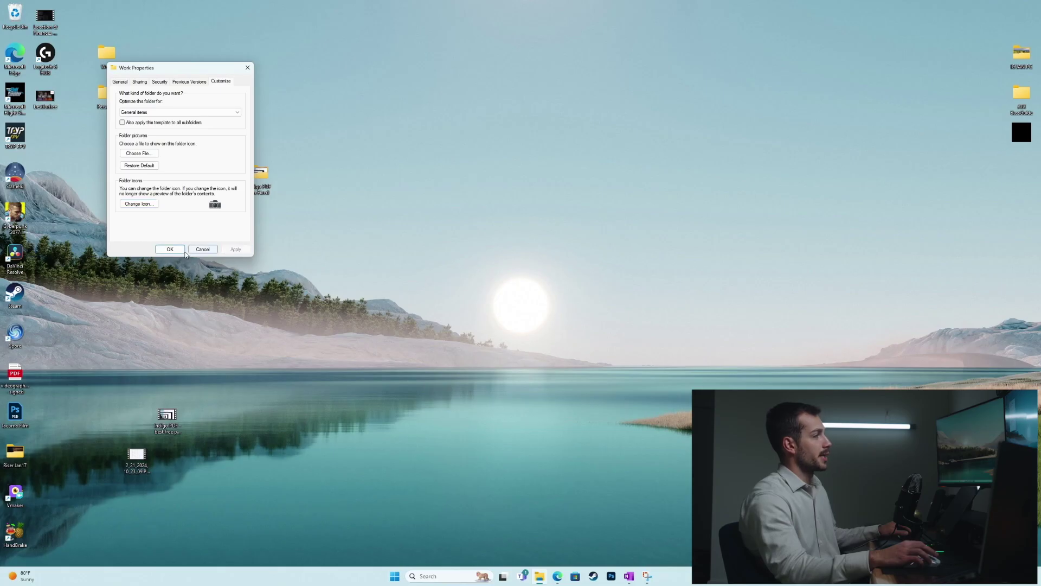
{"action": "left_click", "coordinate": [170, 248]}
{"action": "left_click_drag", "start_coordinate": [106, 62], "coordinate": [747, 48]}
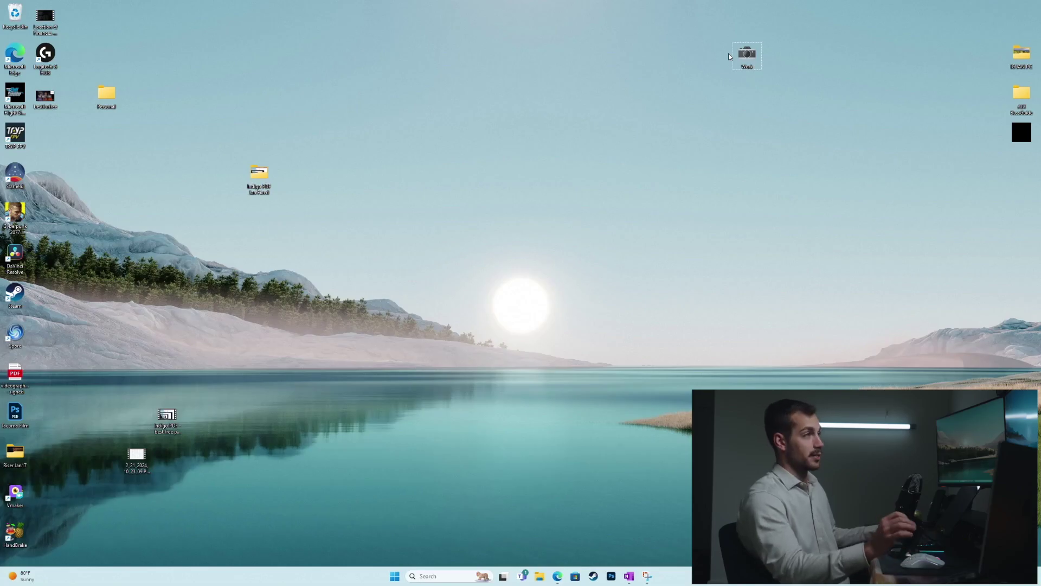
Change the Personal folder's icon to the house and place it beside Work.
{"action": "right_click", "coordinate": [102, 94]}
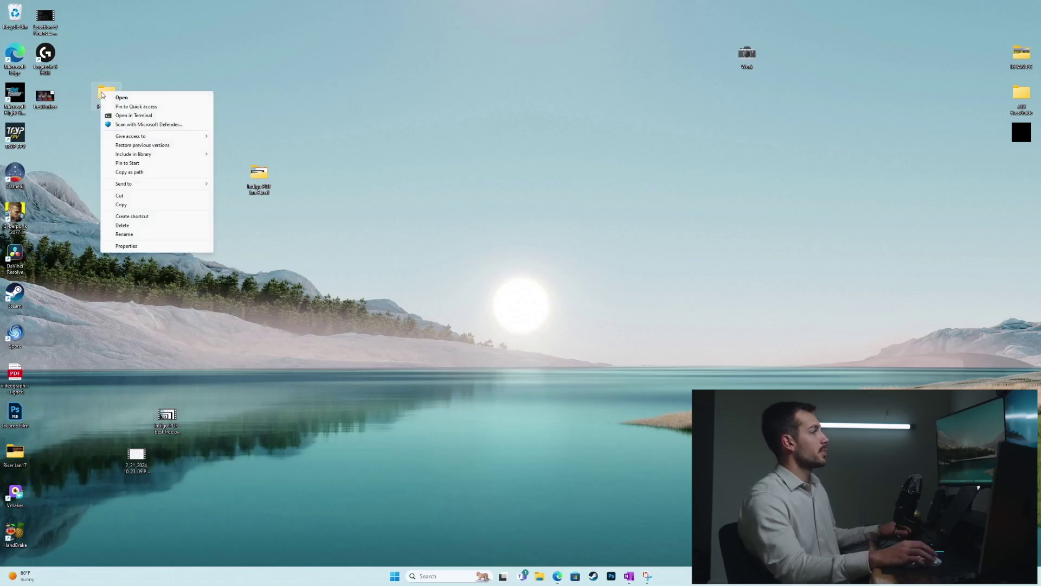
{"action": "left_click", "coordinate": [132, 246]}
{"action": "left_click", "coordinate": [218, 111]}
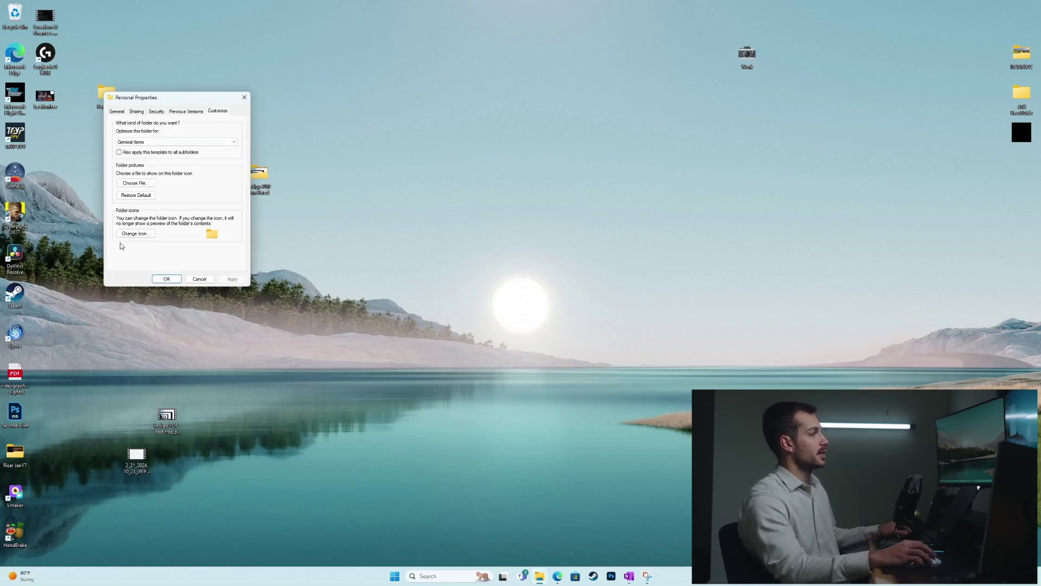
{"action": "left_click", "coordinate": [127, 233]}
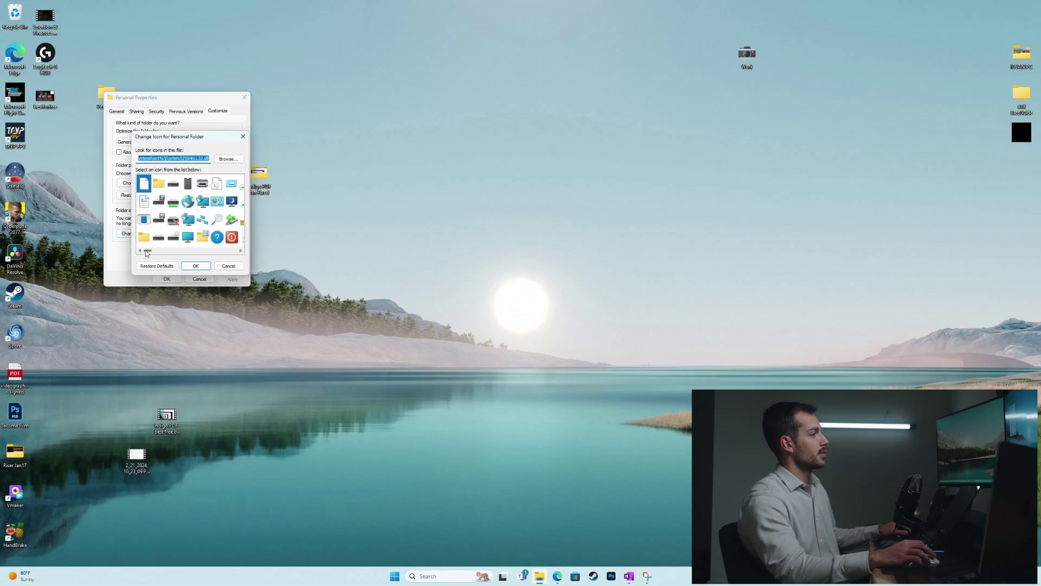
{"action": "left_click_drag", "start_coordinate": [146, 252], "coordinate": [239, 256]}
{"action": "left_click", "coordinate": [203, 203]}
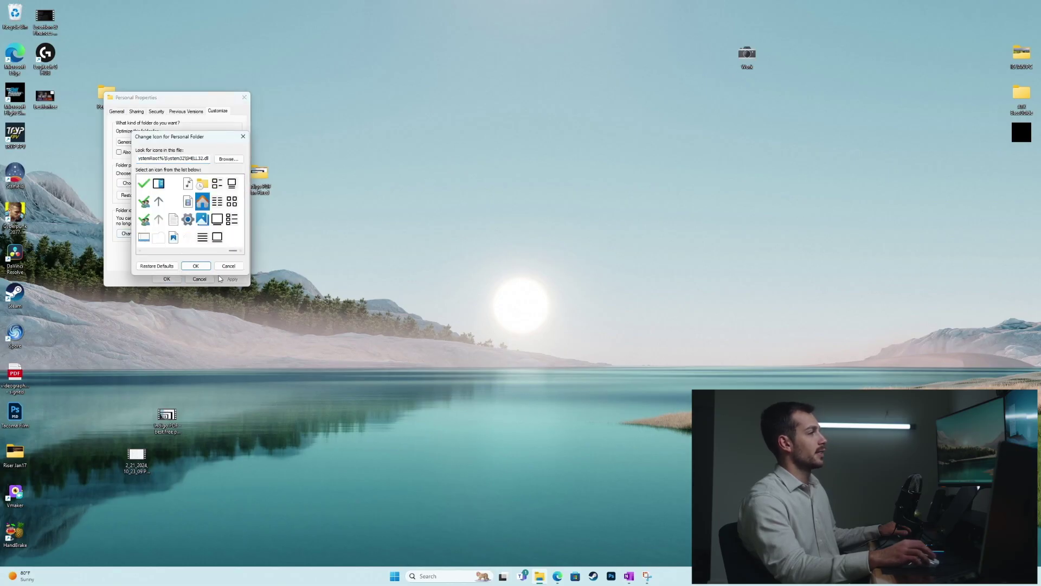
{"action": "left_click", "coordinate": [195, 265]}
{"action": "left_click", "coordinate": [232, 279]}
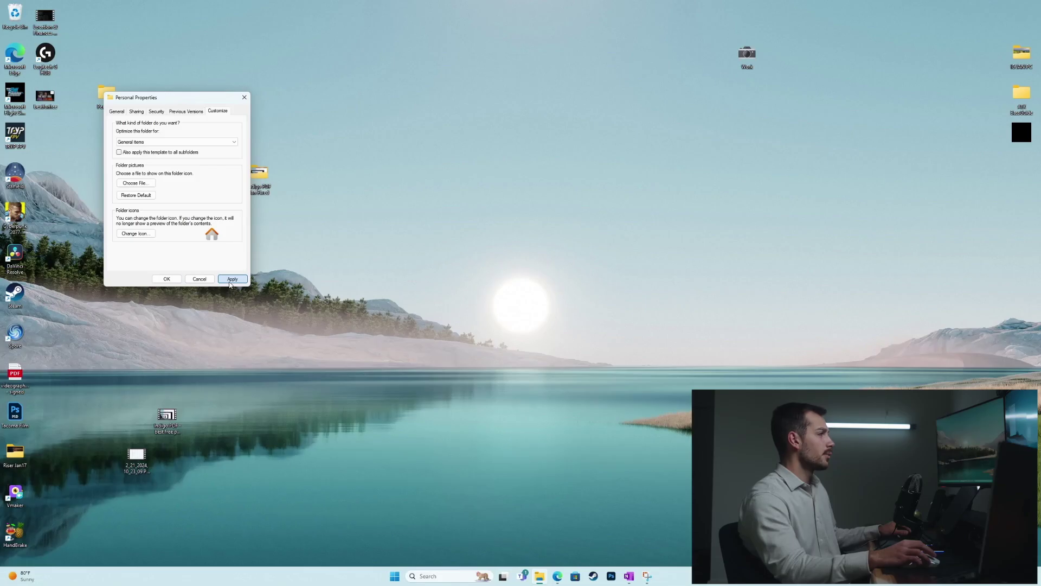
{"action": "left_click", "coordinate": [167, 279]}
{"action": "left_click_drag", "start_coordinate": [108, 97], "coordinate": [716, 56]}
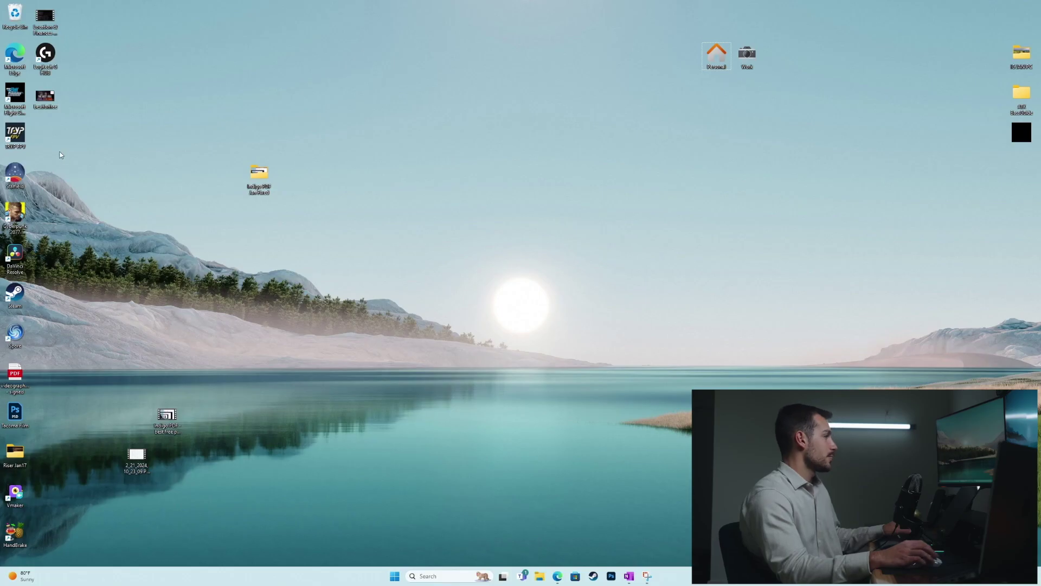
Create a new desktop folder named Games.
{"action": "right_click", "coordinate": [159, 90]}
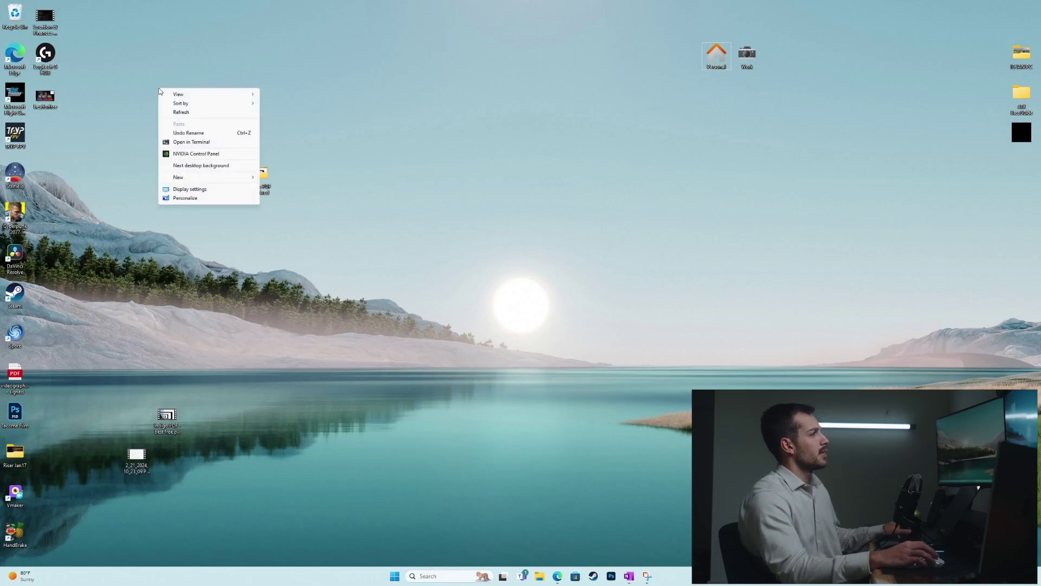
{"action": "mouse_move", "coordinate": [171, 94]}
{"action": "mouse_move", "coordinate": [183, 179]}
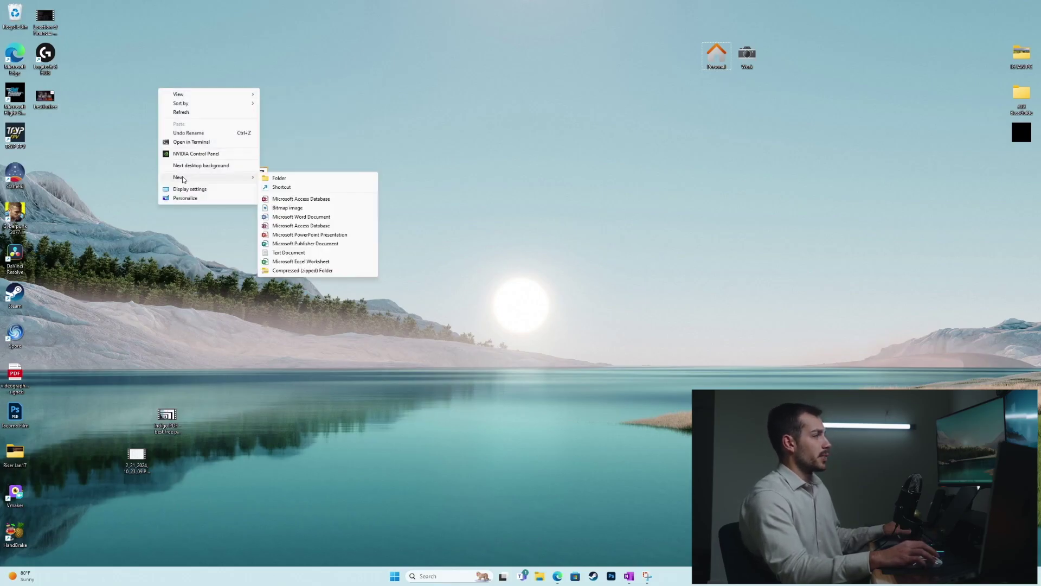
{"action": "left_click", "coordinate": [15, 154]}
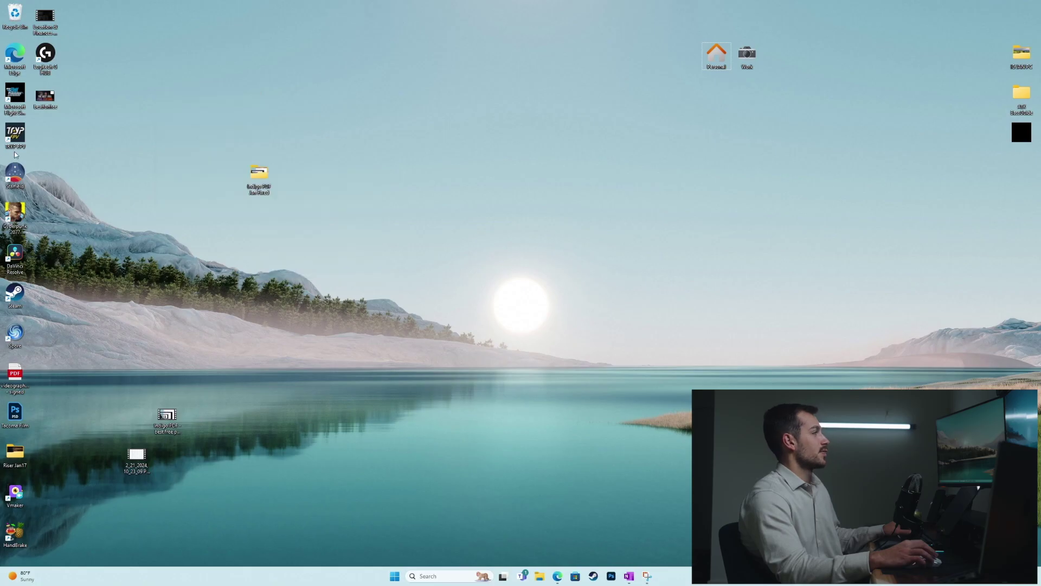
{"action": "right_click", "coordinate": [71, 145]}
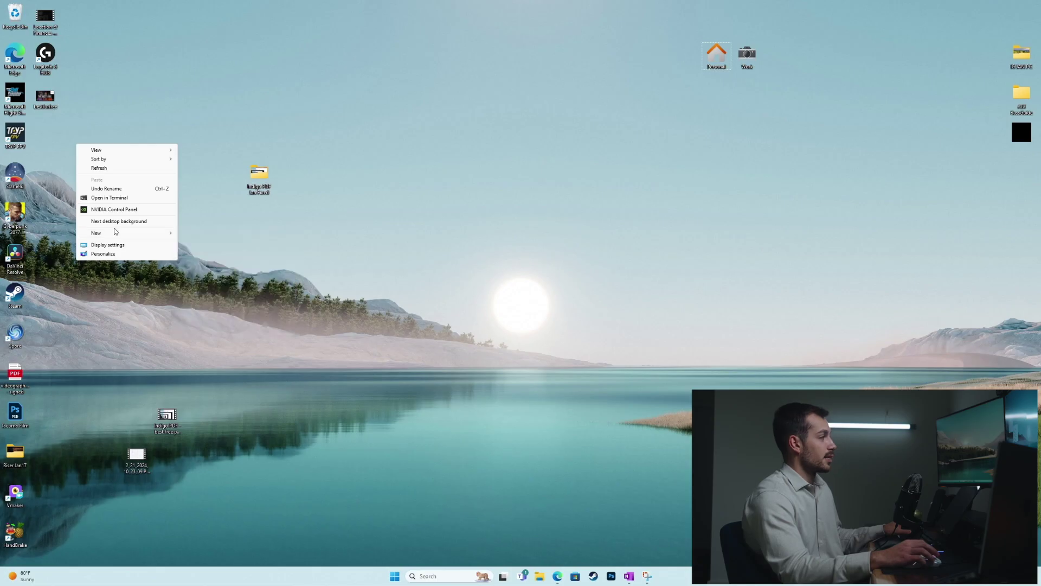
{"action": "mouse_move", "coordinate": [114, 232]}
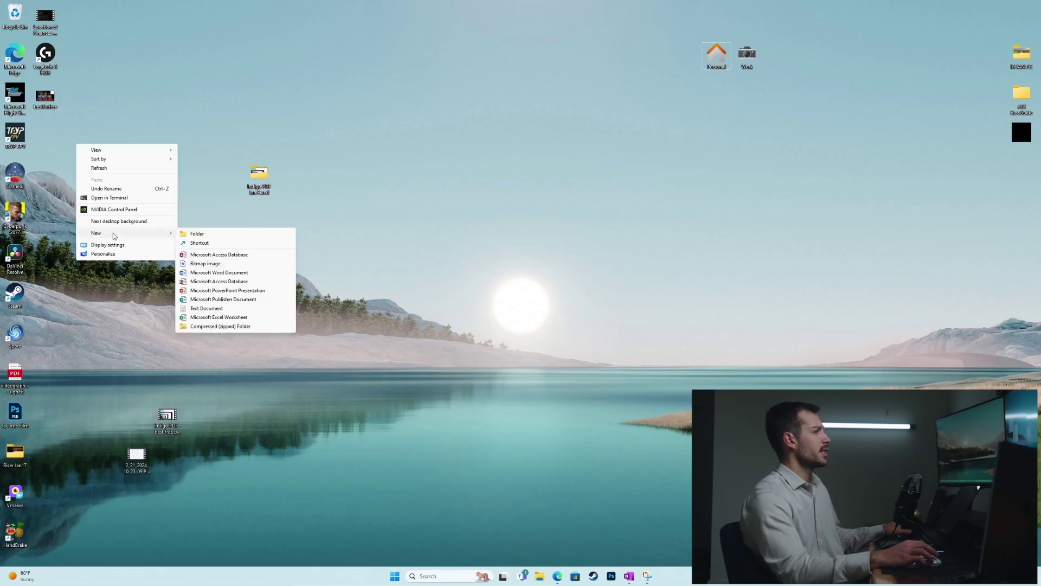
{"action": "left_click", "coordinate": [214, 235]}
{"action": "type", "text": "Games"}
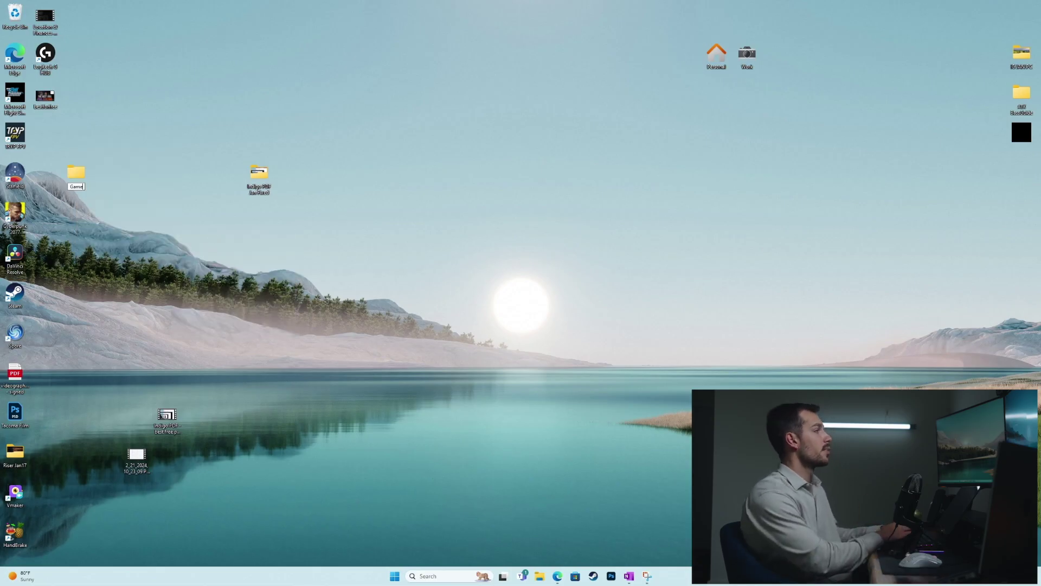
{"action": "key", "text": "Return"}
Give the Games folder the disc drive icon.
{"action": "key", "text": "alt+Return"}
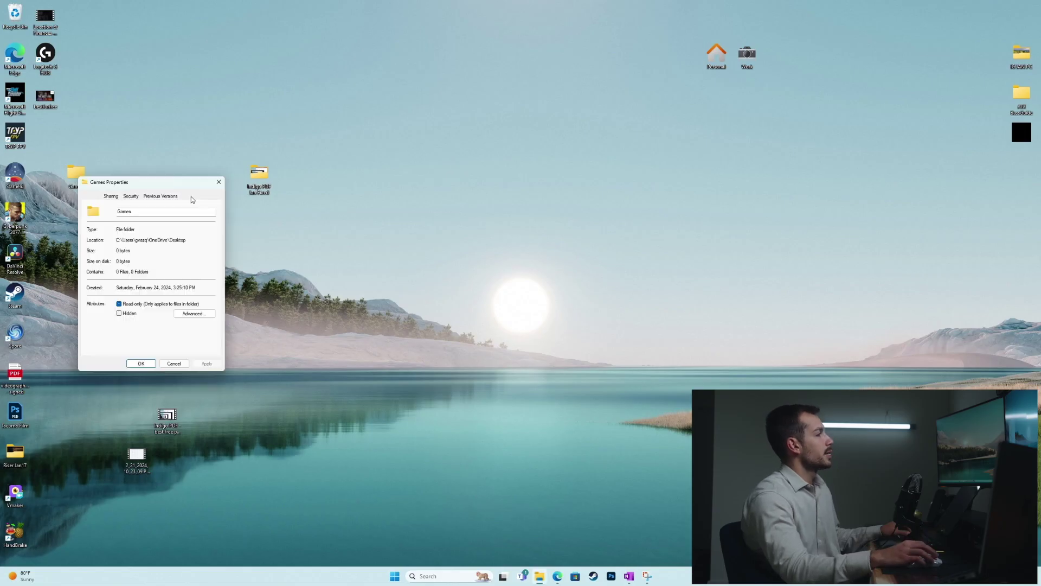
{"action": "left_click", "coordinate": [110, 317]}
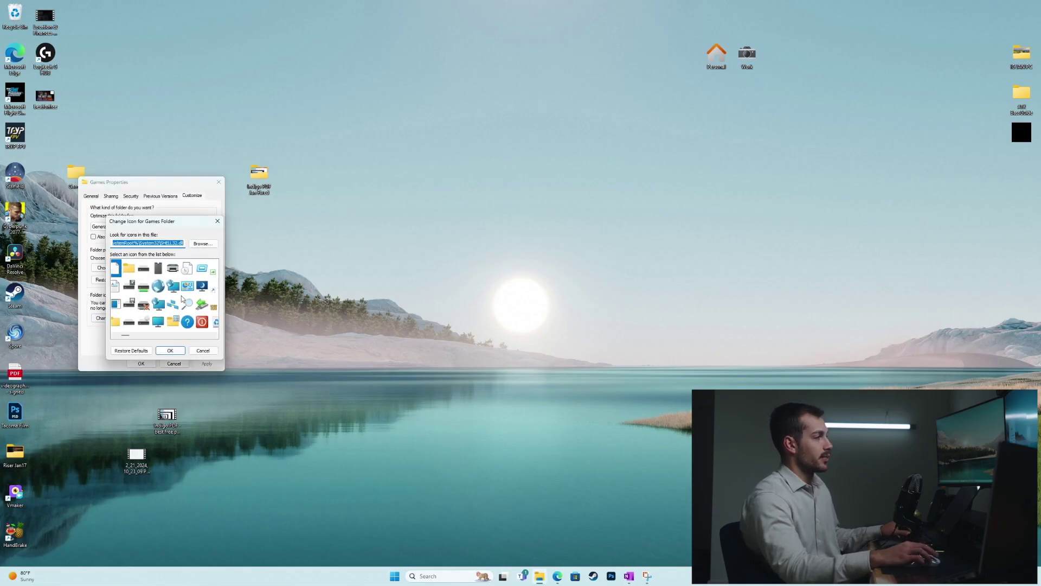
{"action": "scroll", "coordinate": [180, 336], "scroll_direction": "right", "scroll_amount": 10}
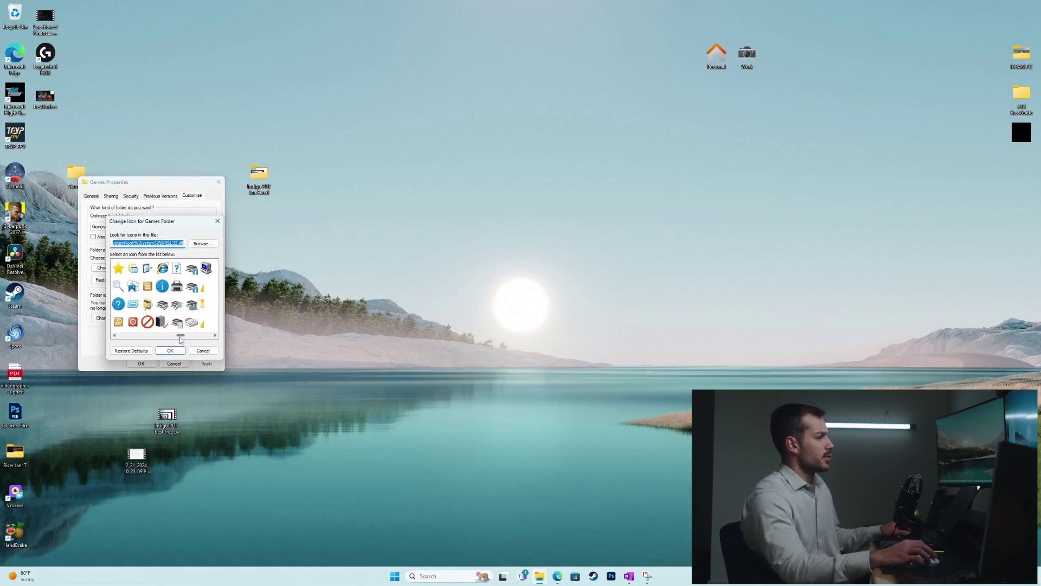
{"action": "left_click_drag", "start_coordinate": [179, 337], "coordinate": [188, 338]}
{"action": "key", "text": "Return"}
{"action": "key", "text": "Return"}
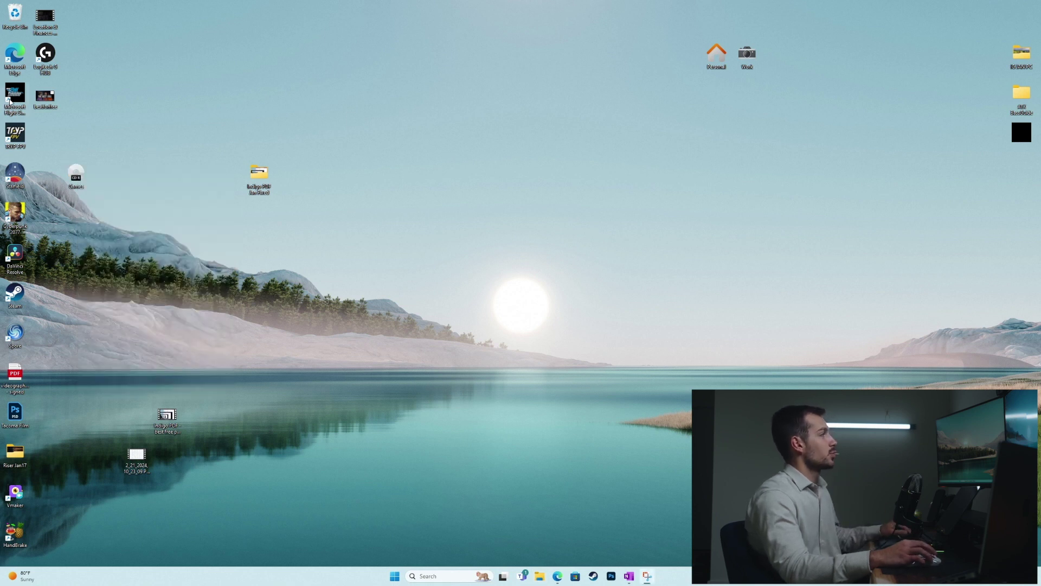
Move the flight simulator, TRYP FPV, Starfield, Cyberpunk 2077, Steam and Spore shortcuts into Games.
{"action": "left_click_drag", "start_coordinate": [15, 97], "coordinate": [76, 176]}
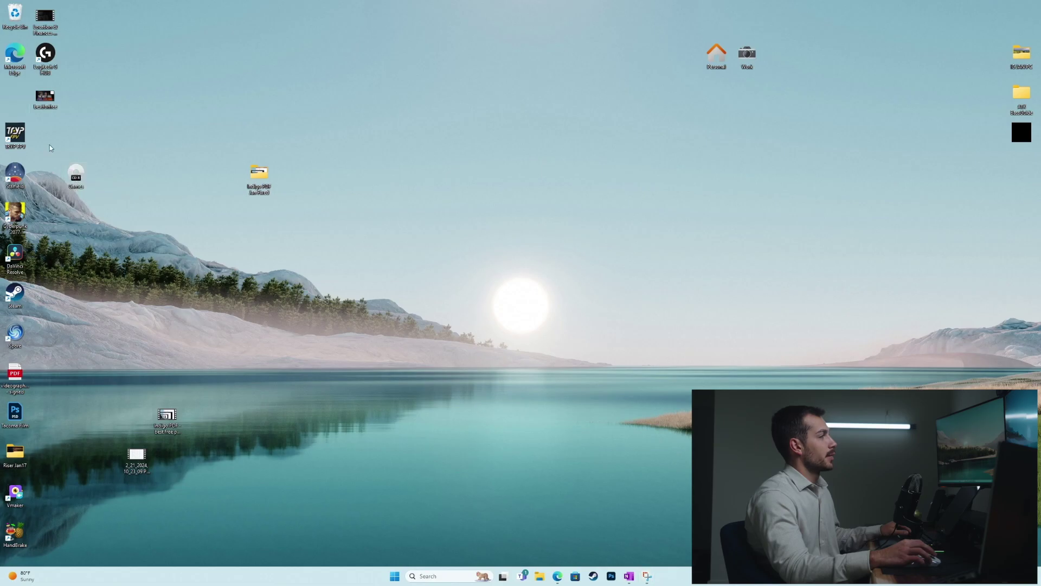
{"action": "left_click_drag", "start_coordinate": [11, 137], "coordinate": [77, 175]}
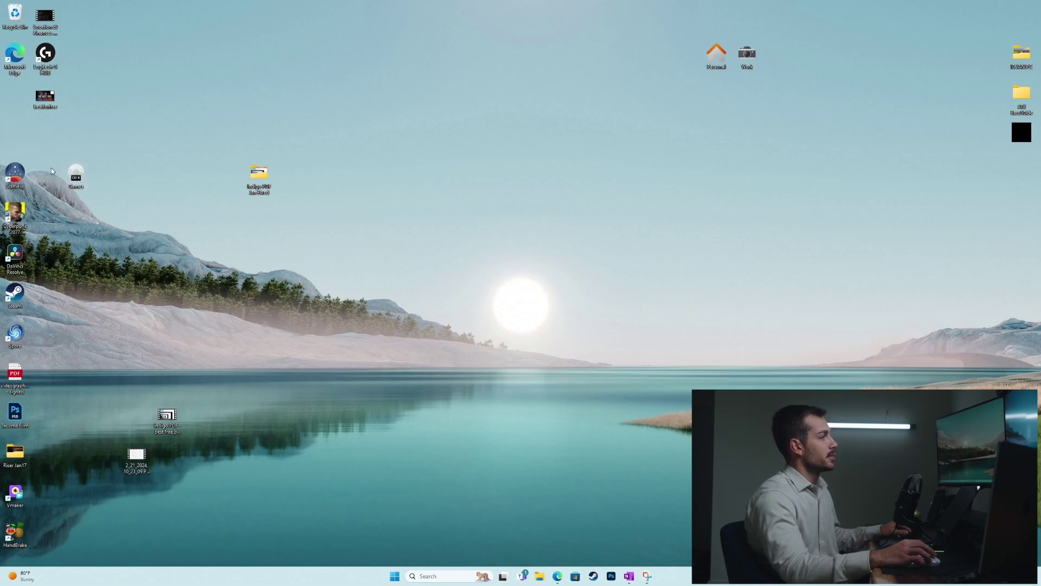
{"action": "left_click_drag", "start_coordinate": [7, 190], "coordinate": [77, 176]}
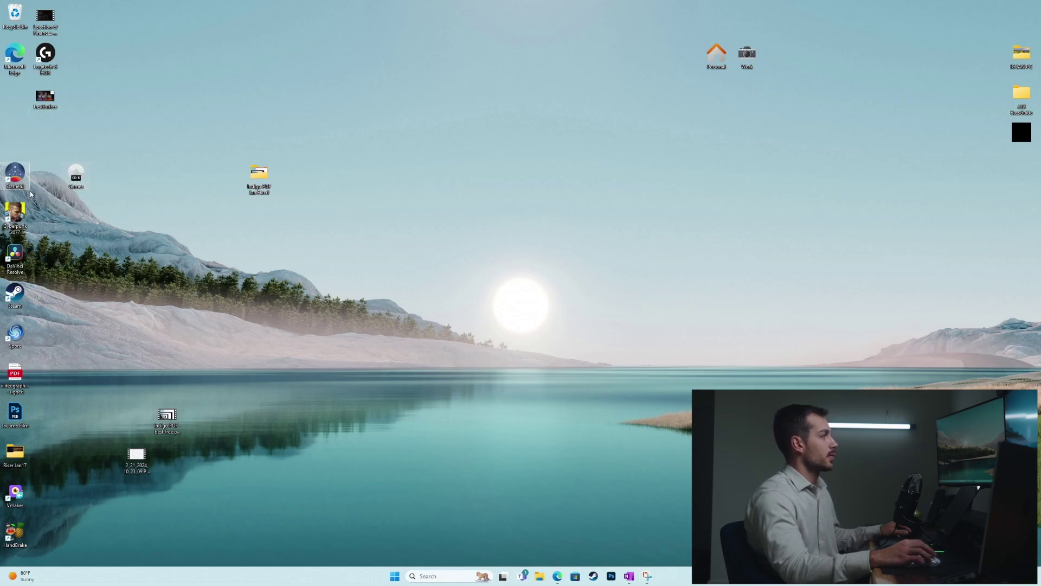
{"action": "left_click_drag", "start_coordinate": [13, 213], "coordinate": [77, 176]}
{"action": "left_click_drag", "start_coordinate": [15, 293], "coordinate": [83, 180]}
{"action": "left_click_drag", "start_coordinate": [14, 332], "coordinate": [87, 179]}
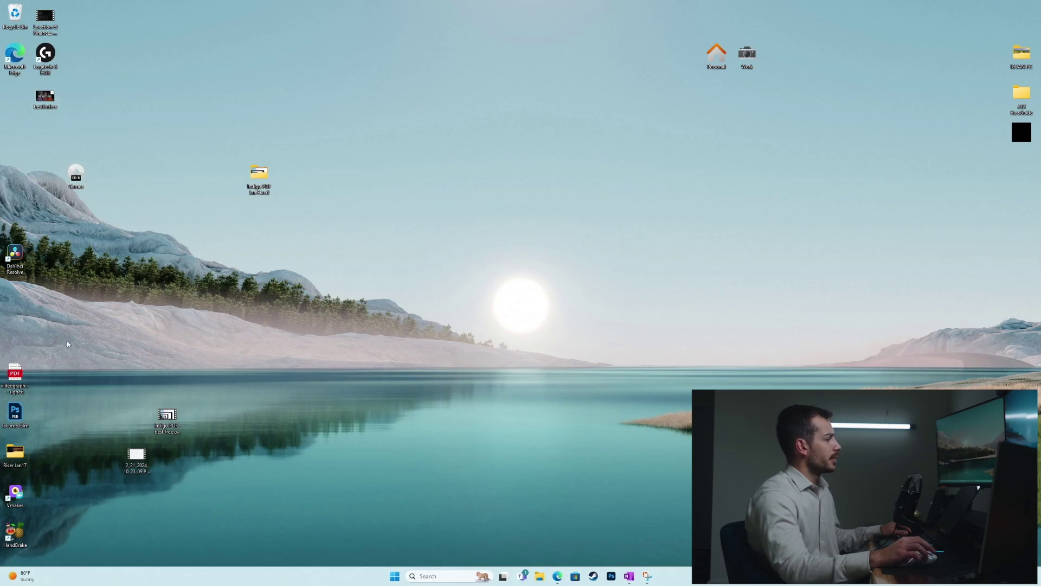
Rearrange icons: Games up top, Personal and Work top-left, bestforfree and DaVinci Resolve lower.
{"action": "left_click_drag", "start_coordinate": [75, 174], "coordinate": [201, 56]}
{"action": "left_click_drag", "start_coordinate": [746, 54], "coordinate": [232, 63]}
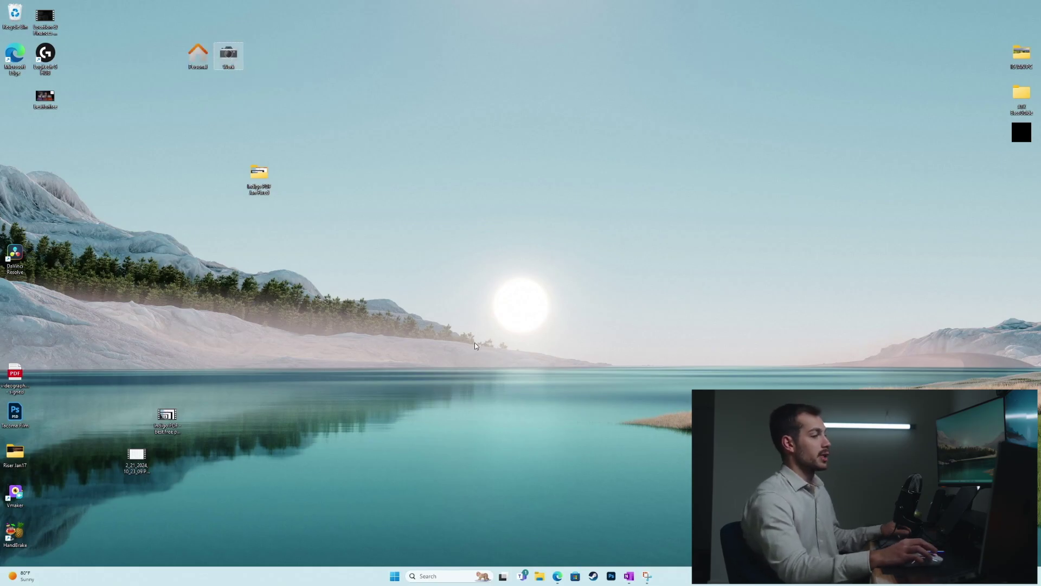
{"action": "left_click_drag", "start_coordinate": [45, 98], "coordinate": [136, 217]}
{"action": "left_click_drag", "start_coordinate": [15, 255], "coordinate": [198, 137]}
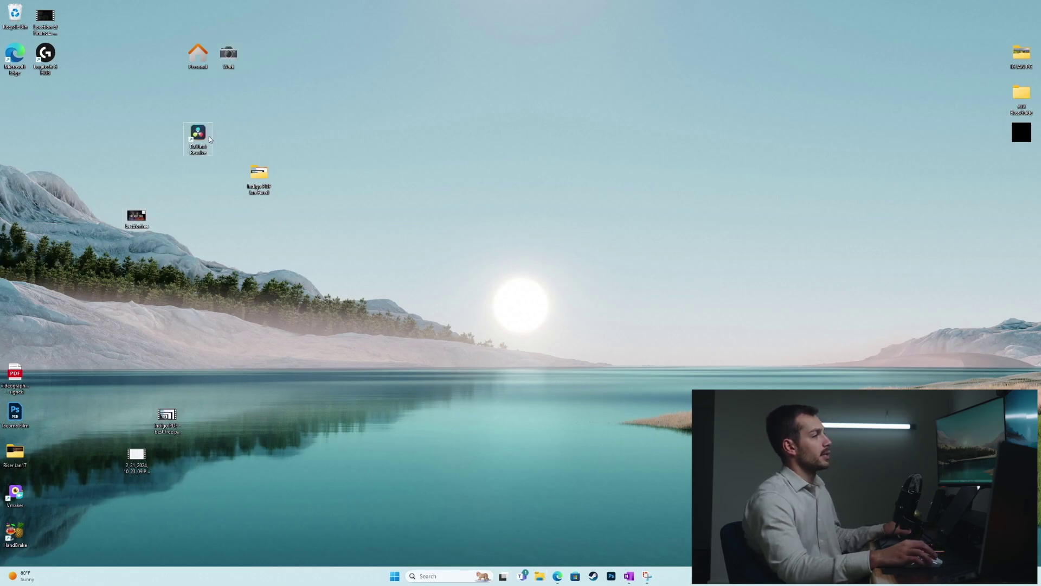
Create a new desktop folder named Programs.
{"action": "right_click", "coordinate": [263, 127]}
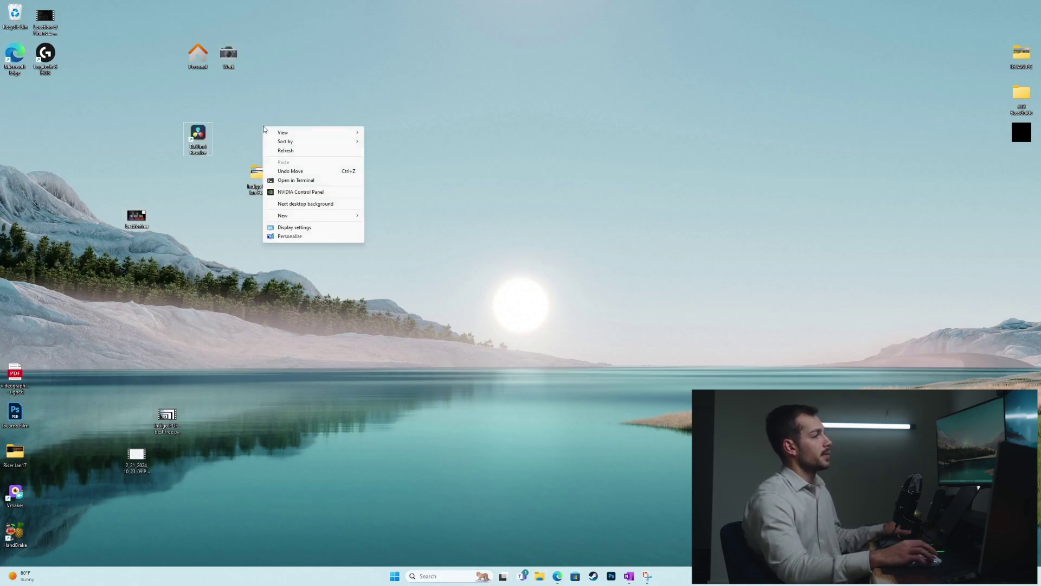
{"action": "mouse_move", "coordinate": [287, 218]}
{"action": "left_click", "coordinate": [391, 217]}
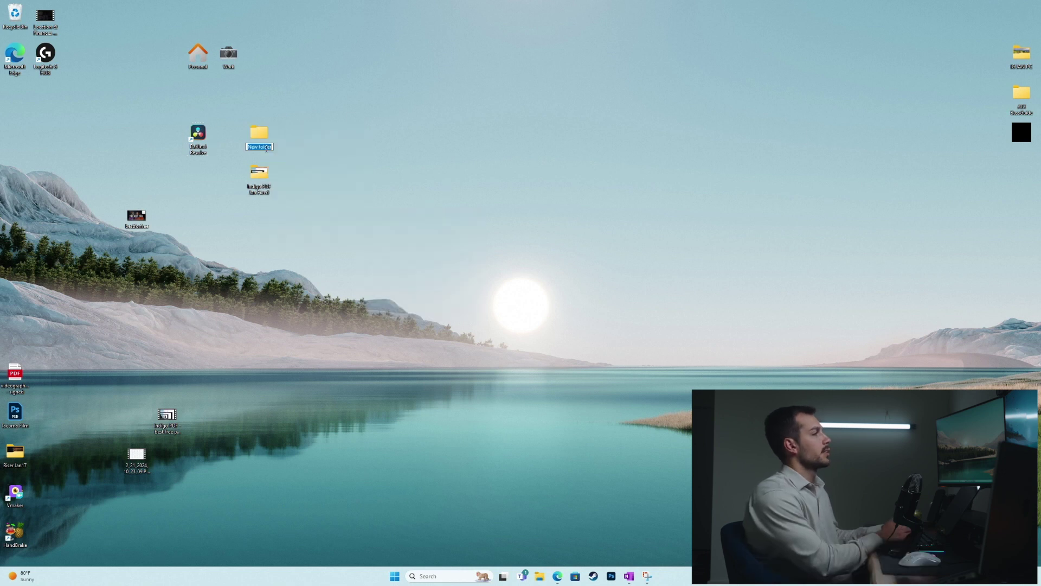
{"action": "type", "text": "Programs"}
{"action": "key", "text": "Return"}
Give the Programs folder a custom icon from the system icon list.
{"action": "key", "text": "alt+Return"}
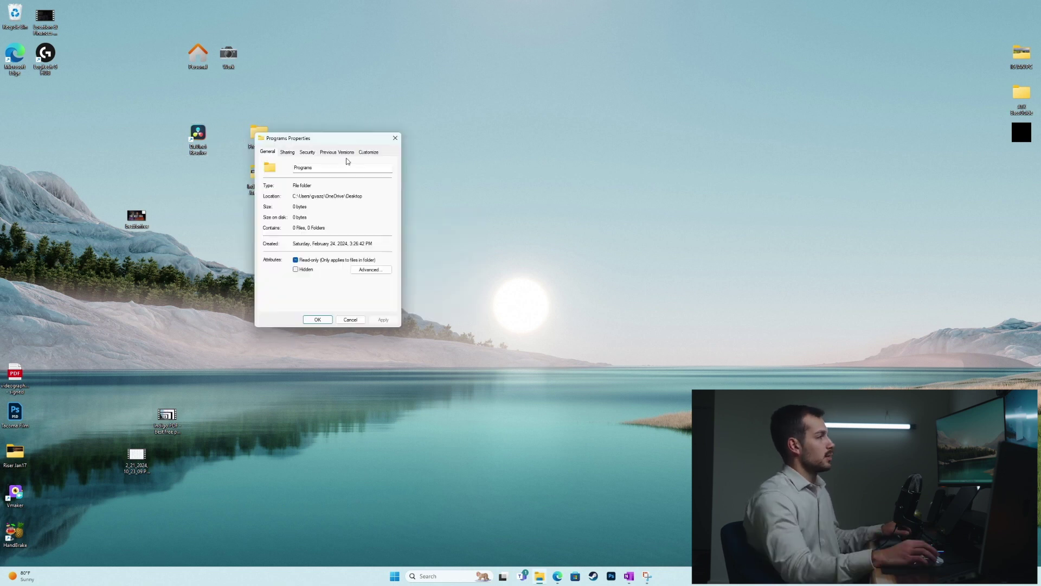
{"action": "left_click", "coordinate": [365, 151]}
{"action": "left_click", "coordinate": [288, 274]}
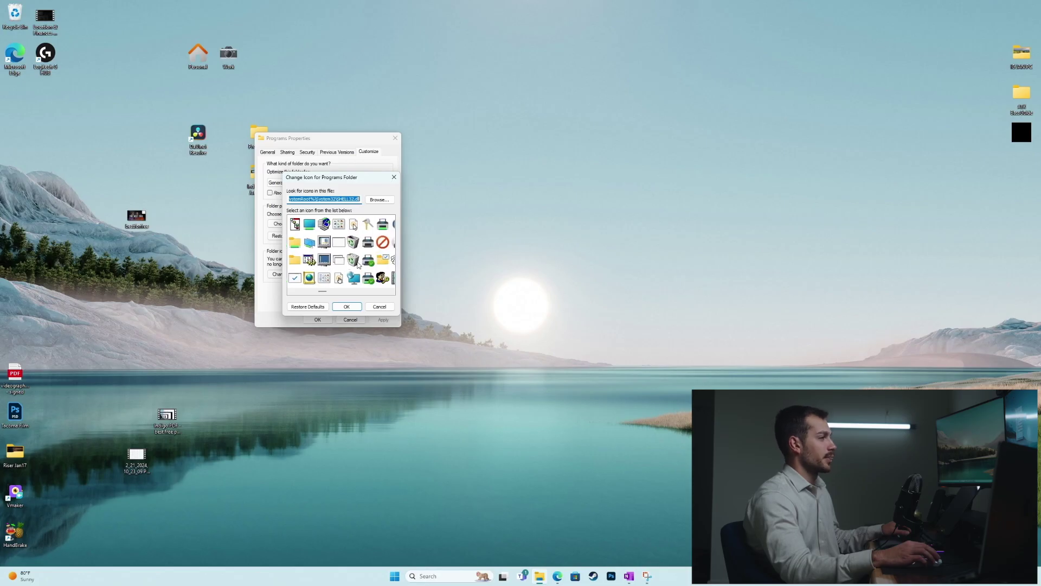
{"action": "scroll", "coordinate": [356, 264], "scroll_direction": "down", "scroll_amount": 3}
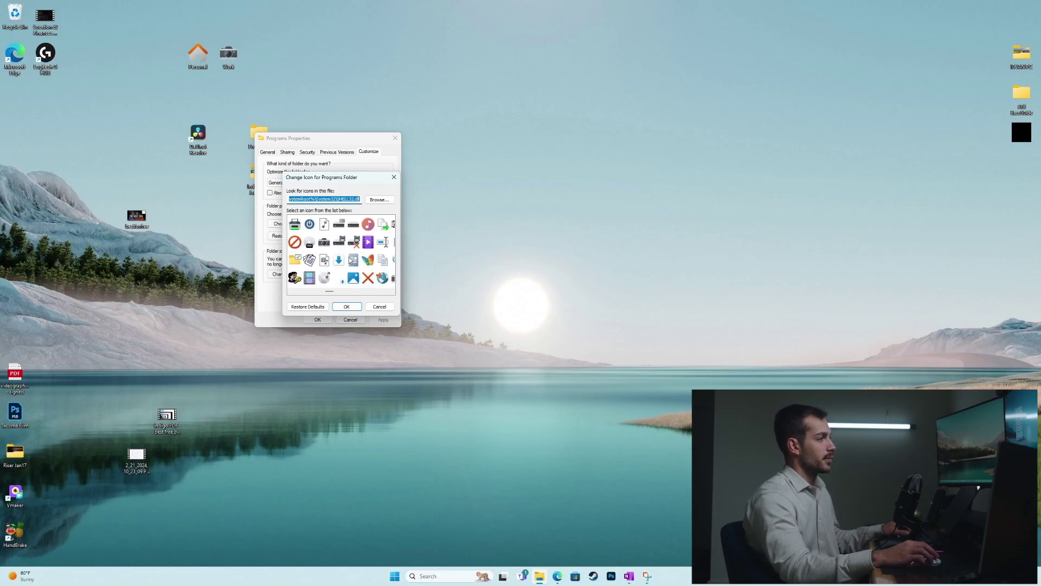
{"action": "scroll", "coordinate": [361, 245], "scroll_direction": "down", "scroll_amount": 2}
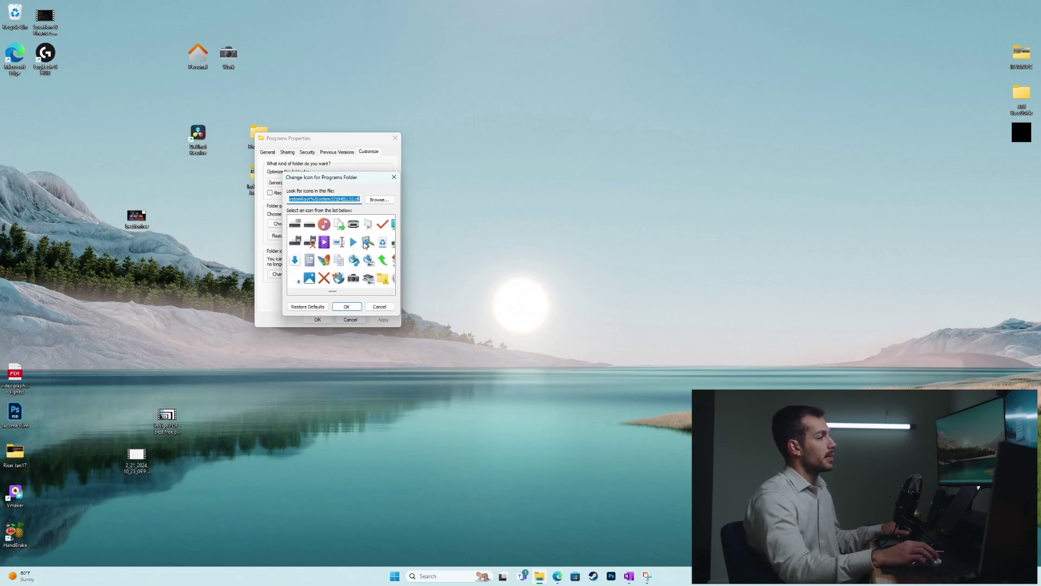
{"action": "double_click", "coordinate": [361, 245]}
{"action": "left_click", "coordinate": [317, 319]}
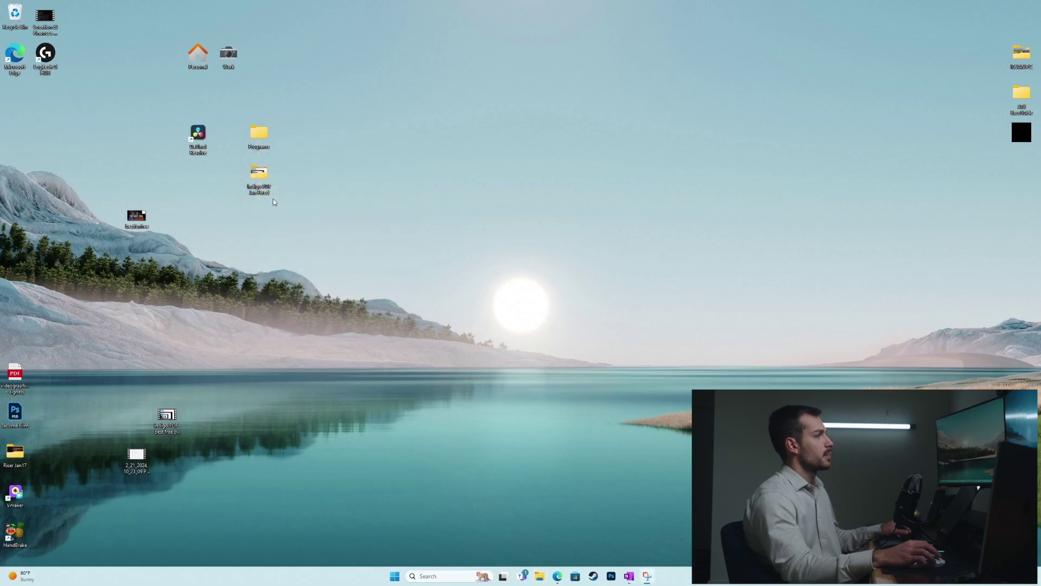
Move DaVinci Resolve, HandBrake and Vmaker into Programs, then put Programs inside Work.
{"action": "left_click_drag", "start_coordinate": [201, 140], "coordinate": [266, 90]}
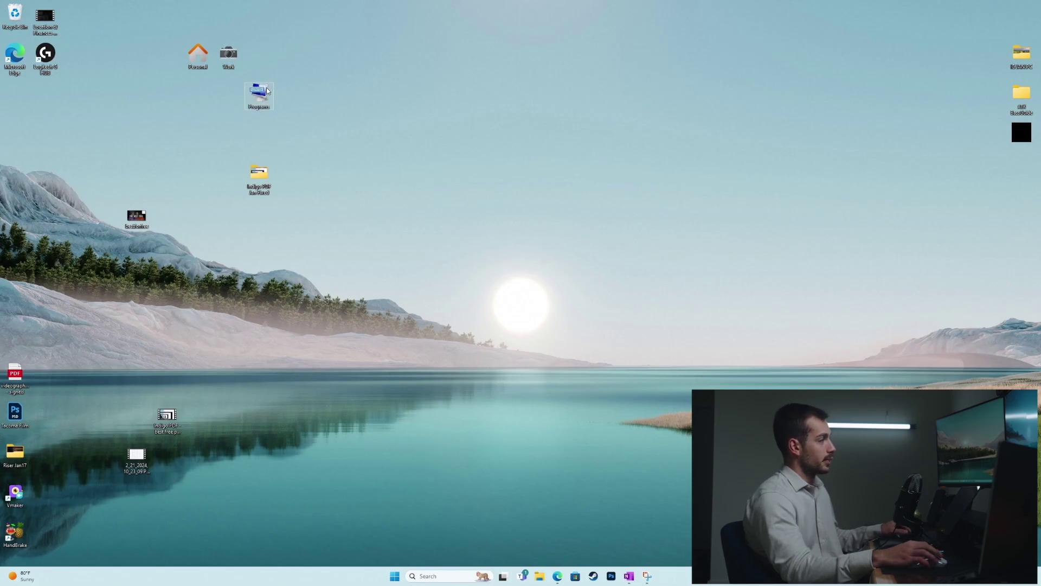
{"action": "left_click_drag", "start_coordinate": [15, 534], "coordinate": [260, 95]}
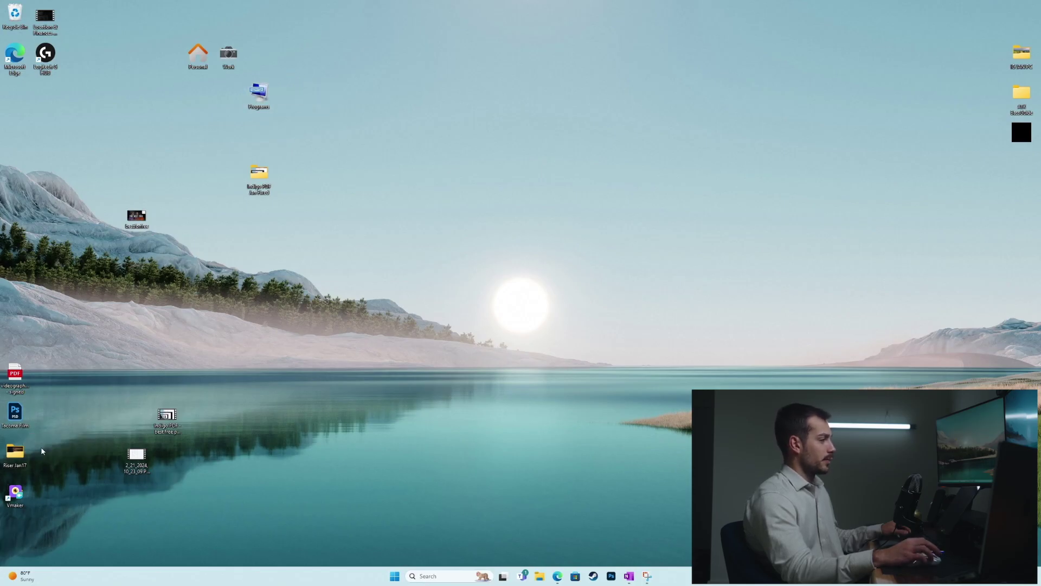
{"action": "left_click_drag", "start_coordinate": [15, 491], "coordinate": [261, 96]}
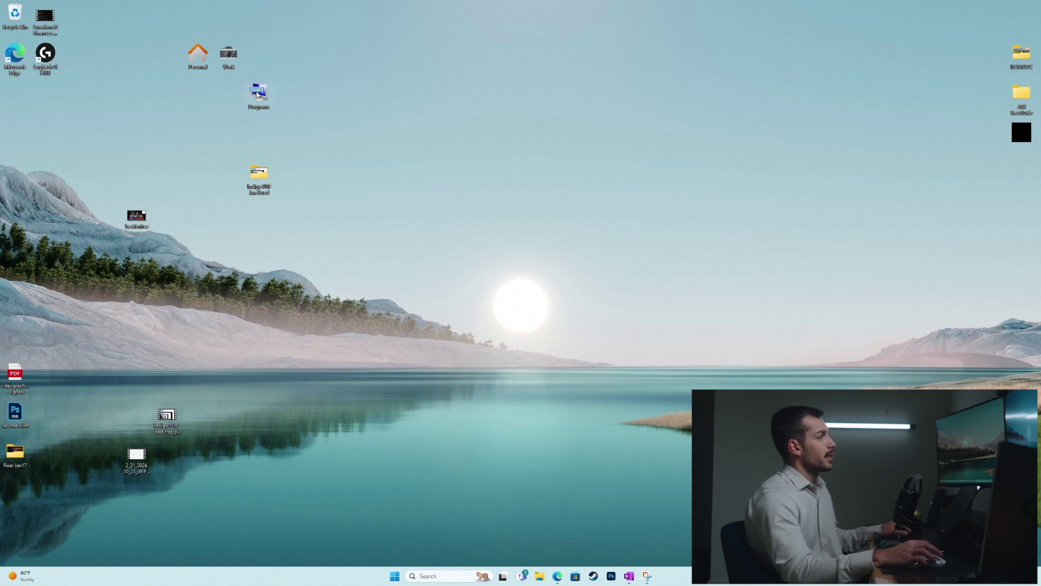
{"action": "left_click_drag", "start_coordinate": [258, 99], "coordinate": [230, 64]}
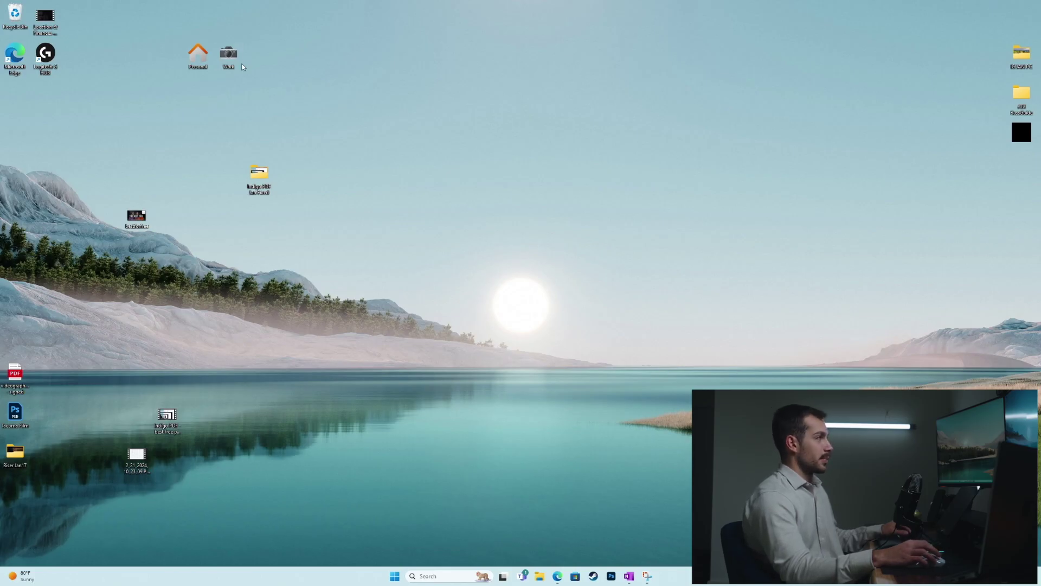
Create a desktop folder named Peripherals and open it in File Explorer.
{"action": "right_click", "coordinate": [215, 93]}
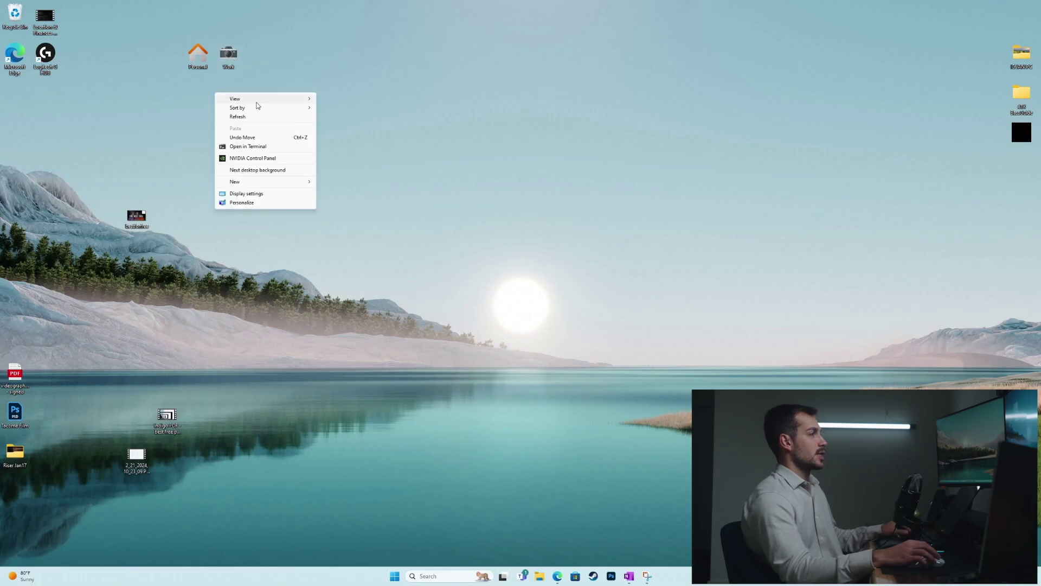
{"action": "mouse_move", "coordinate": [235, 182]}
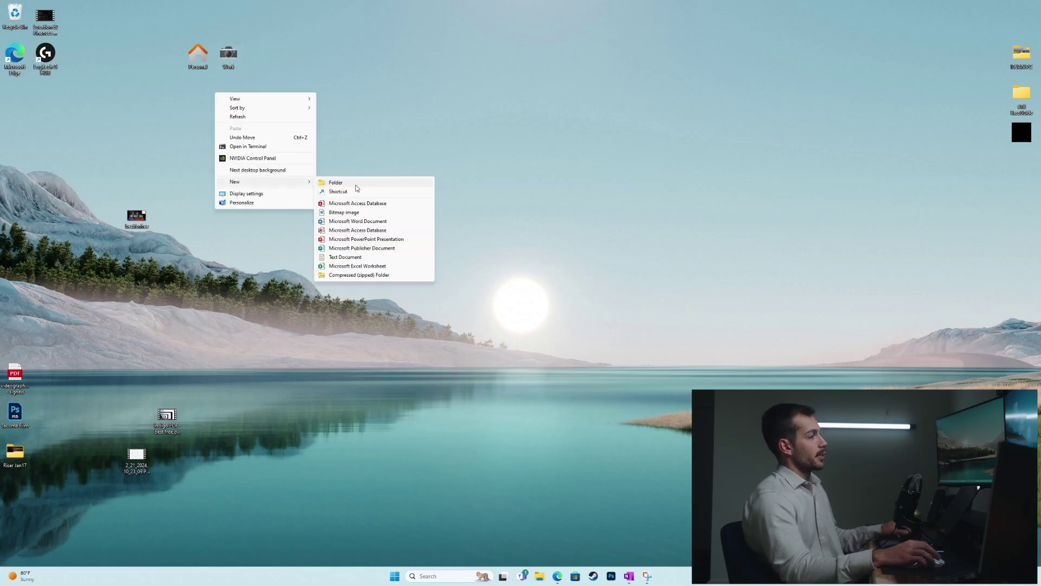
{"action": "left_click", "coordinate": [347, 183]}
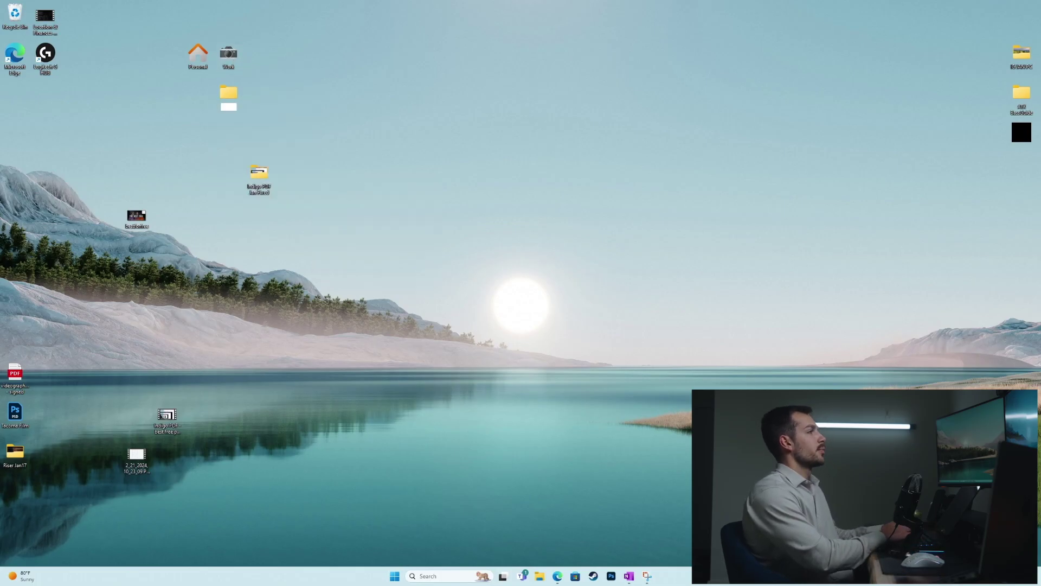
{"action": "type", "text": "Peripherals"}
{"action": "key", "text": "Return"}
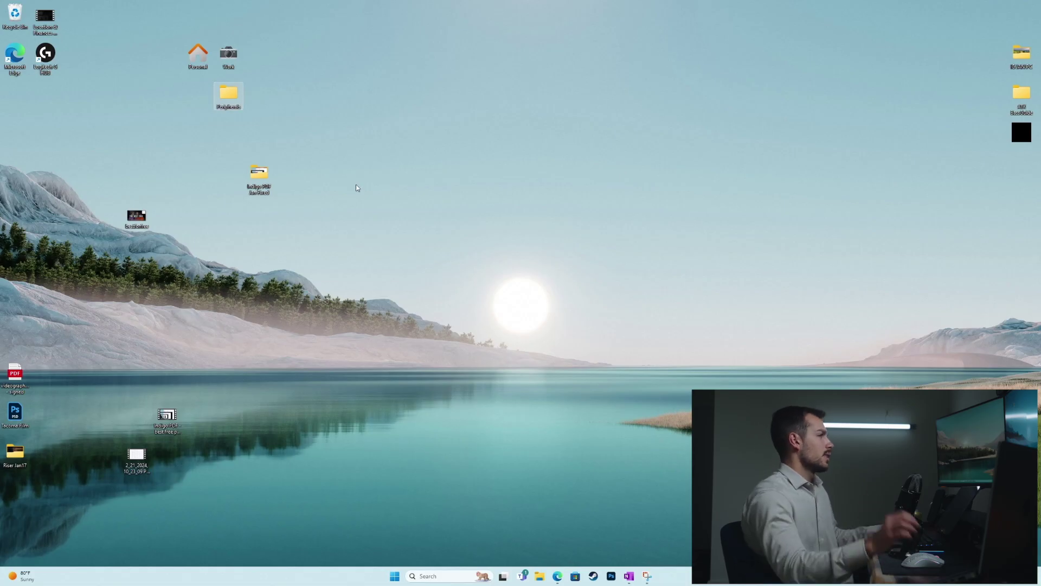
{"action": "double_click", "coordinate": [236, 96]}
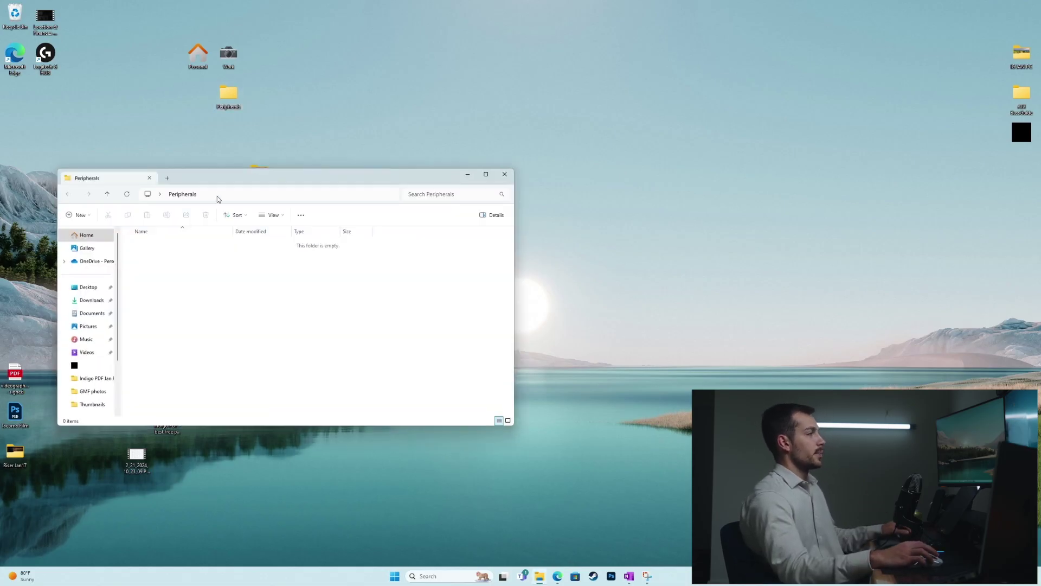
{"action": "left_click_drag", "start_coordinate": [210, 177], "coordinate": [506, 142]}
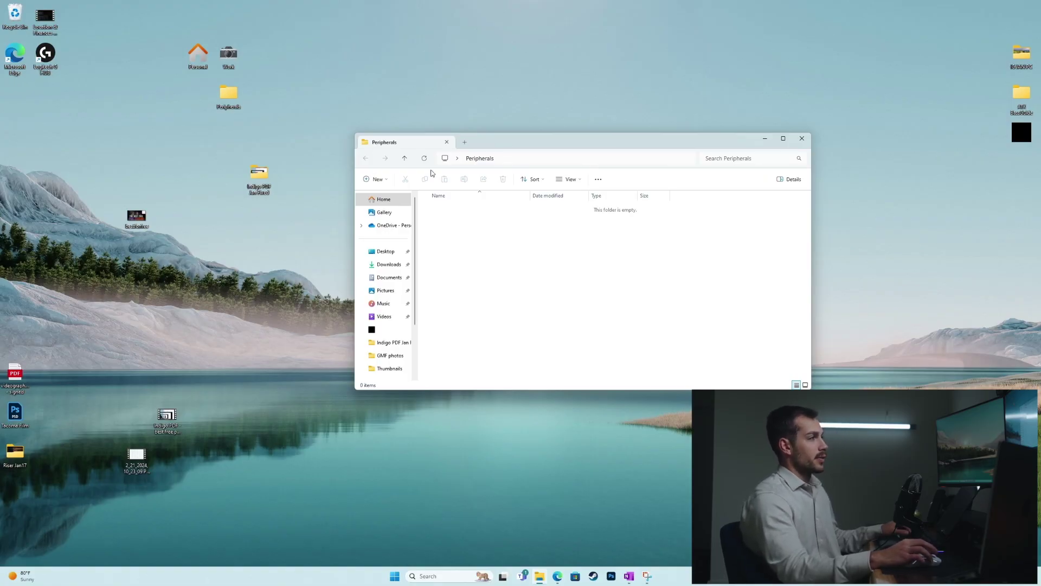
Close the Peripherals window, give the folder a device icon, and reposition it.
{"action": "left_click", "coordinate": [801, 139]}
{"action": "right_click", "coordinate": [234, 95]}
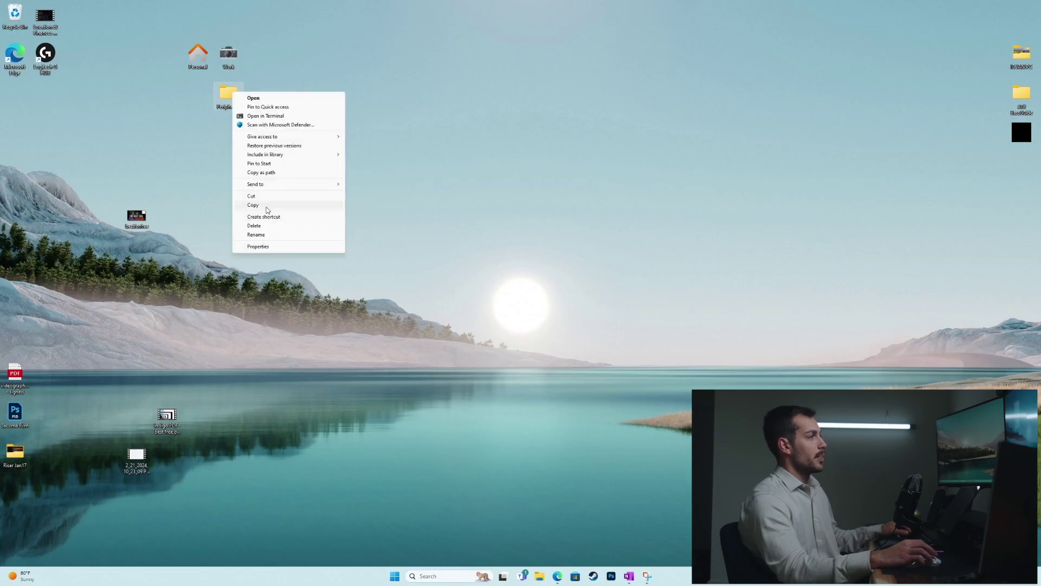
{"action": "left_click", "coordinate": [255, 247]}
{"action": "left_click", "coordinate": [349, 111]}
{"action": "left_click", "coordinate": [258, 234]}
{"action": "scroll", "coordinate": [328, 237], "scroll_direction": "right", "scroll_amount": 8}
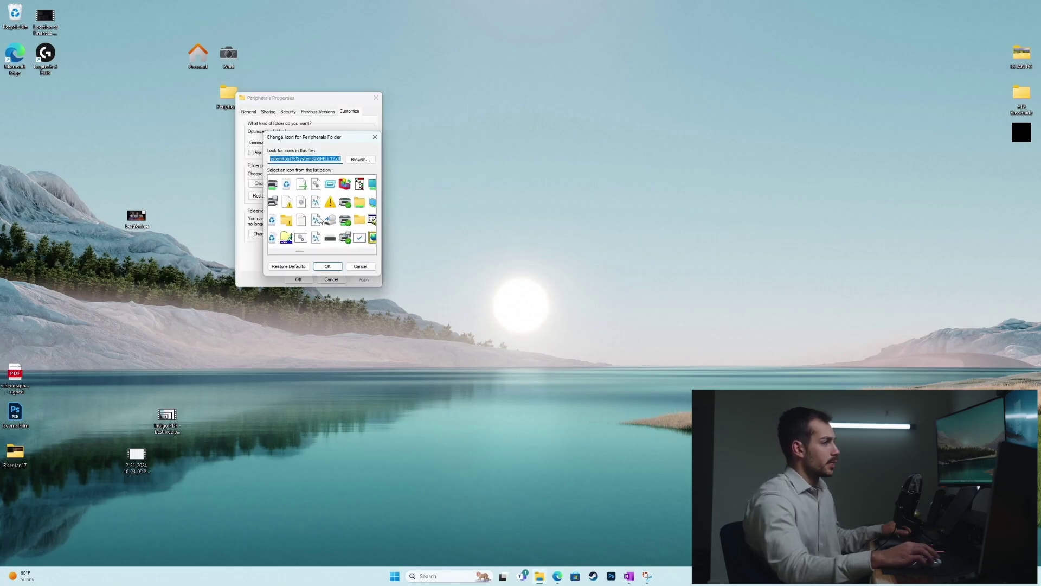
{"action": "scroll", "coordinate": [313, 214], "scroll_direction": "right", "scroll_amount": 8}
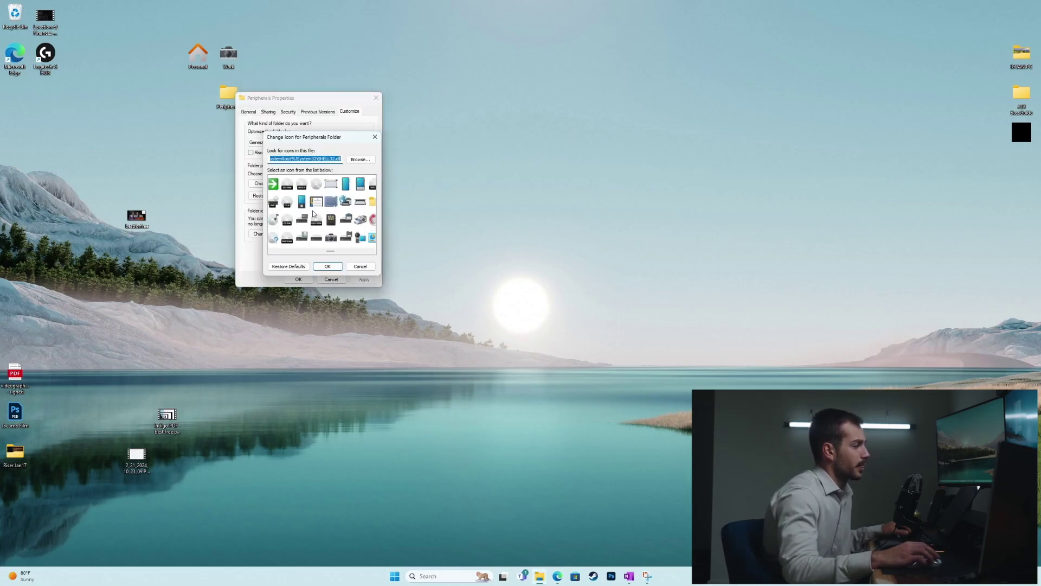
{"action": "left_click", "coordinate": [319, 237]}
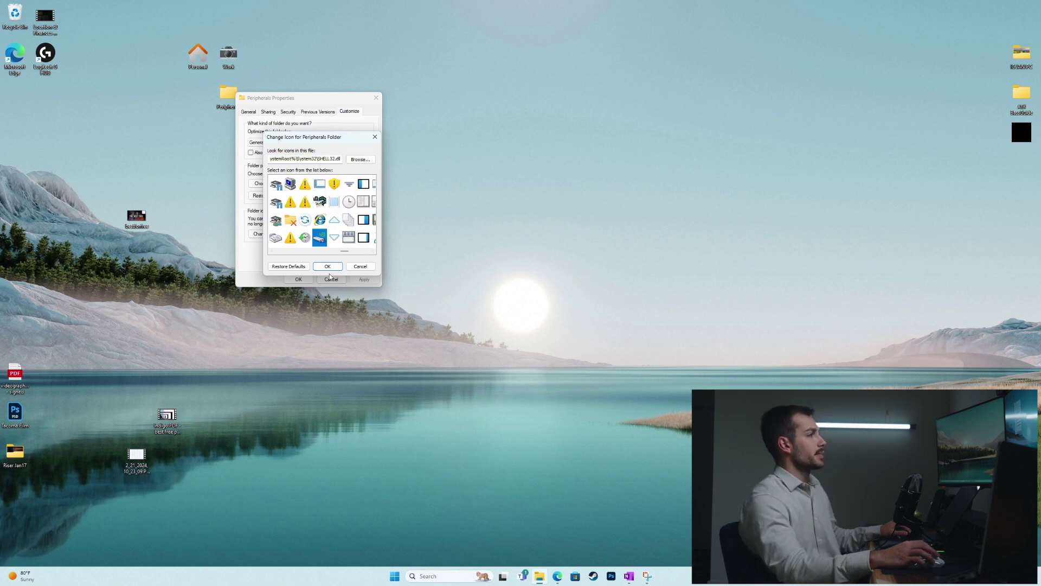
{"action": "left_click", "coordinate": [327, 266]}
{"action": "left_click", "coordinate": [362, 280]}
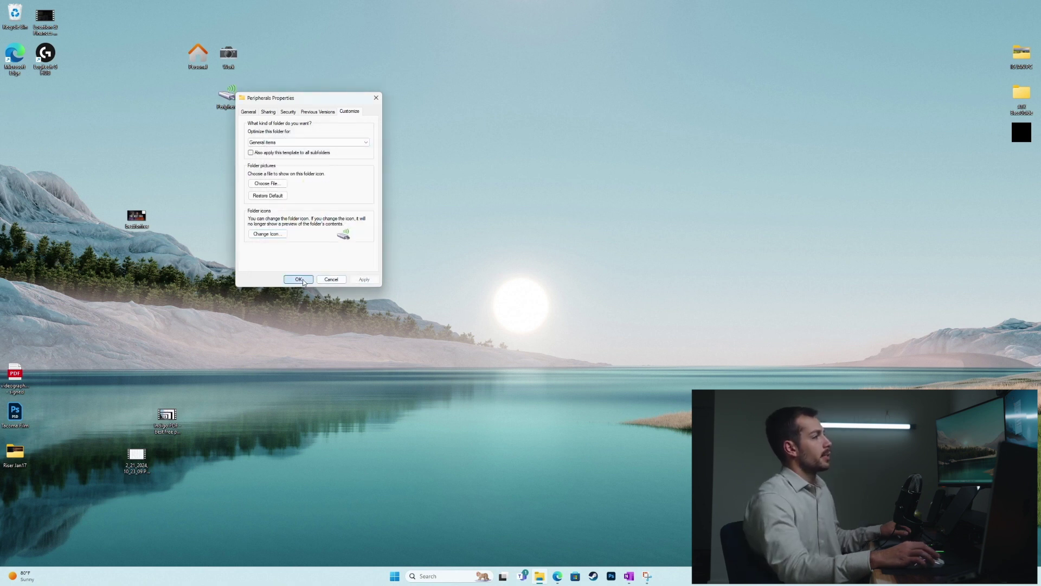
{"action": "left_click", "coordinate": [298, 280]}
{"action": "left_click_drag", "start_coordinate": [231, 103], "coordinate": [200, 141]}
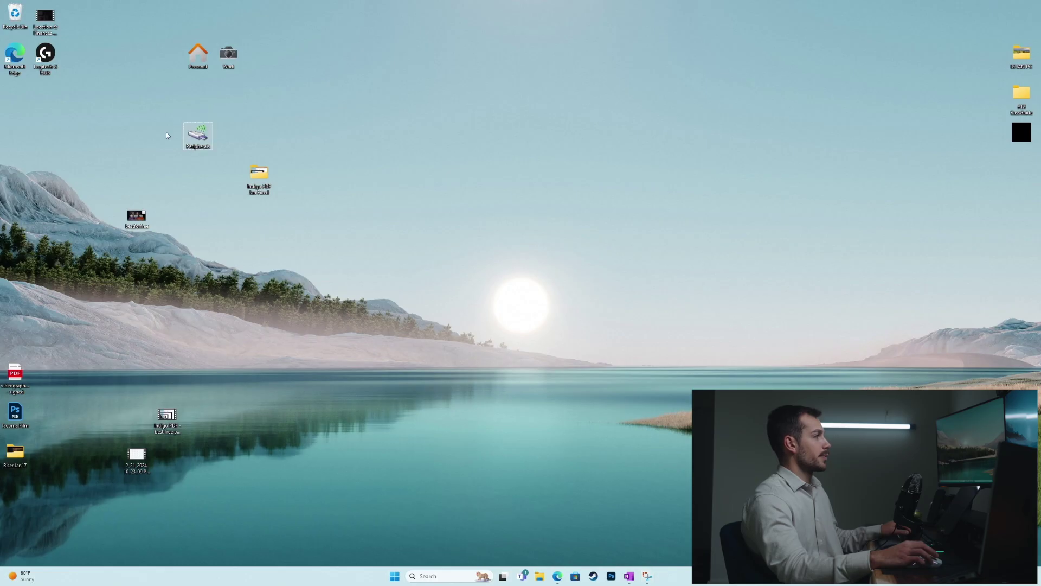
Put Logitech G HUB into Peripherals, move Peripherals into Work, then open Work.
{"action": "left_click_drag", "start_coordinate": [41, 62], "coordinate": [198, 137]}
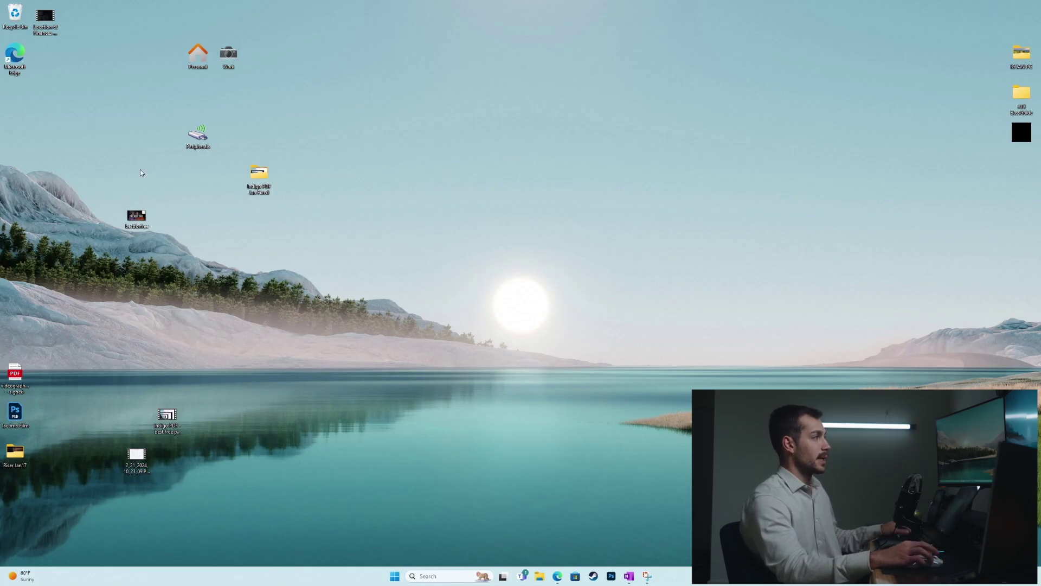
{"action": "left_click_drag", "start_coordinate": [204, 136], "coordinate": [228, 55]}
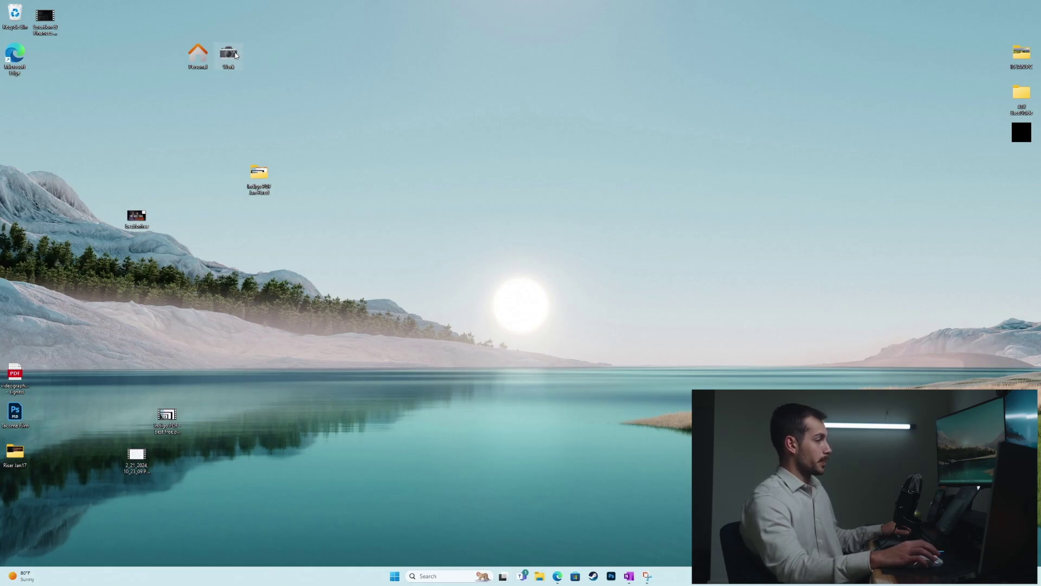
{"action": "right_click", "coordinate": [352, 113]}
{"action": "left_click", "coordinate": [338, 280]}
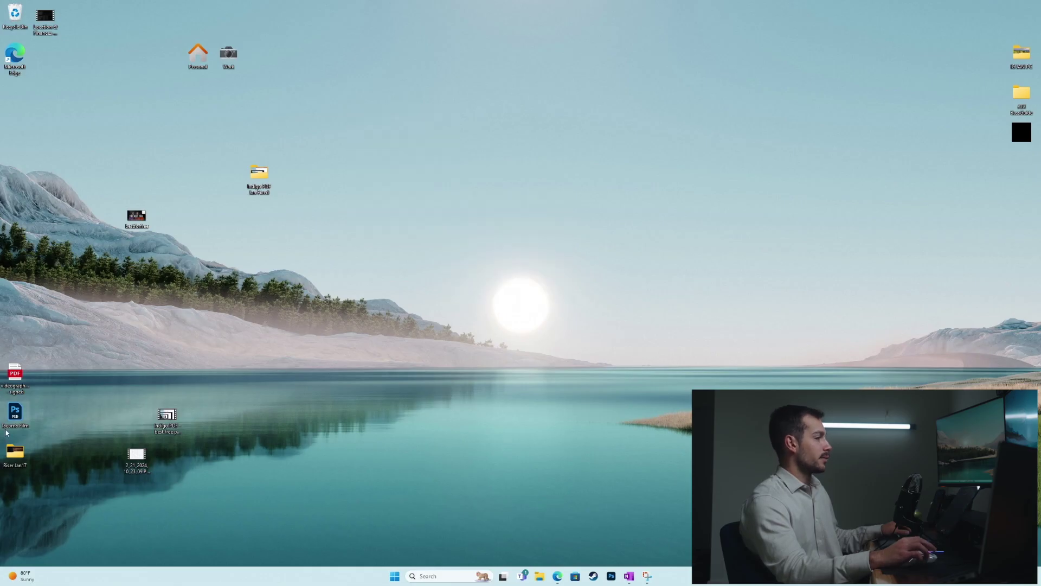
{"action": "right_click", "coordinate": [354, 200]}
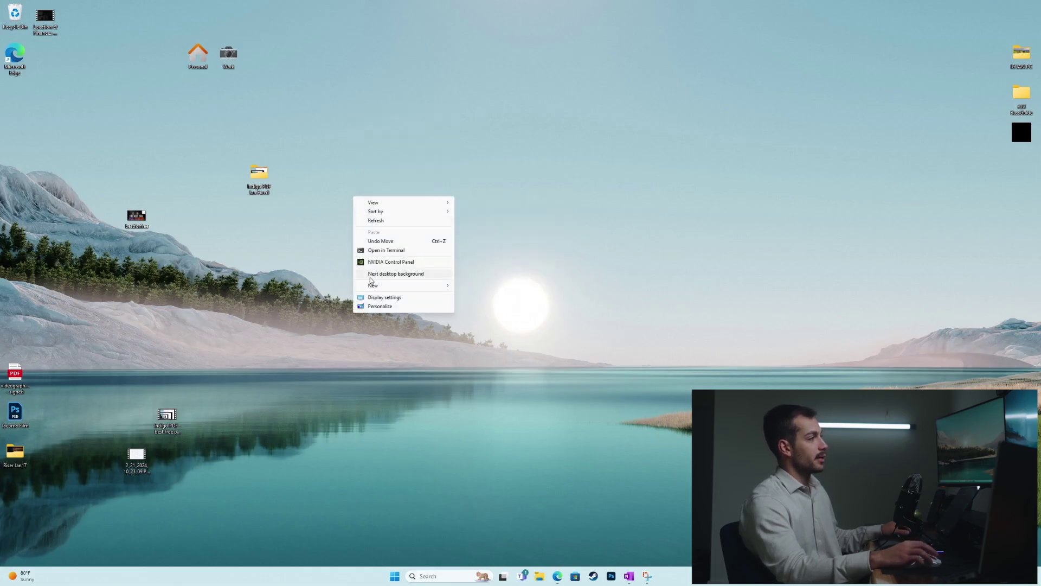
{"action": "mouse_move", "coordinate": [423, 285]}
{"action": "left_click", "coordinate": [267, 147]}
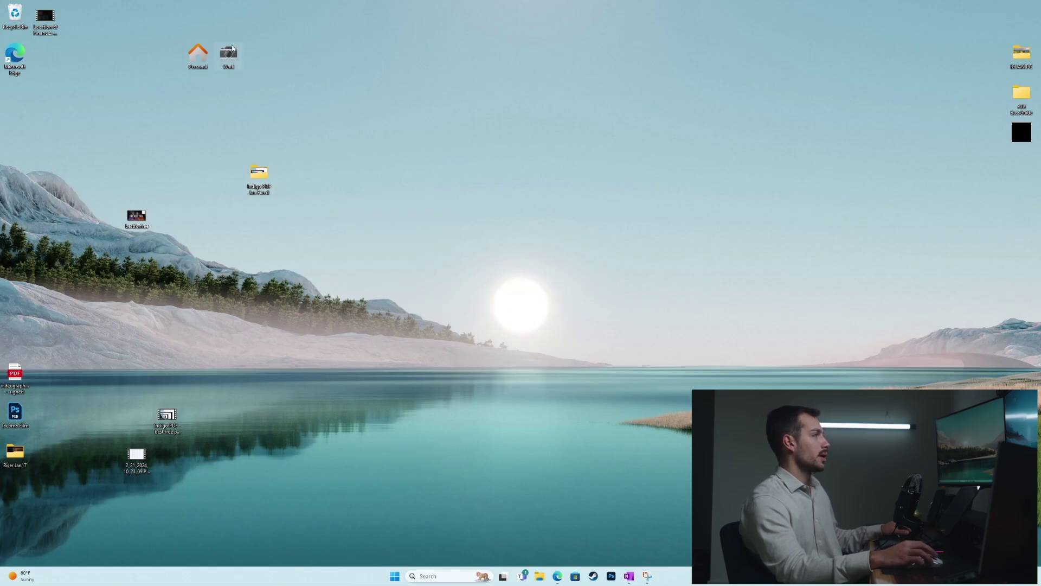
{"action": "double_click", "coordinate": [222, 61]}
Create a Media folder inside Work and open it.
{"action": "left_click_drag", "start_coordinate": [510, 142], "coordinate": [438, 88]}
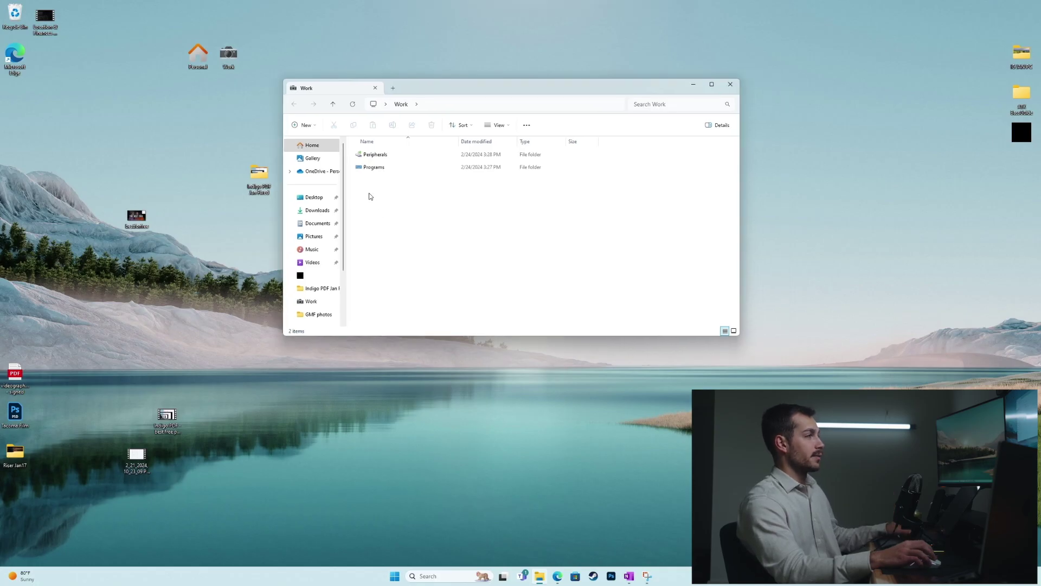
{"action": "right_click", "coordinate": [370, 196]}
{"action": "mouse_move", "coordinate": [418, 291]}
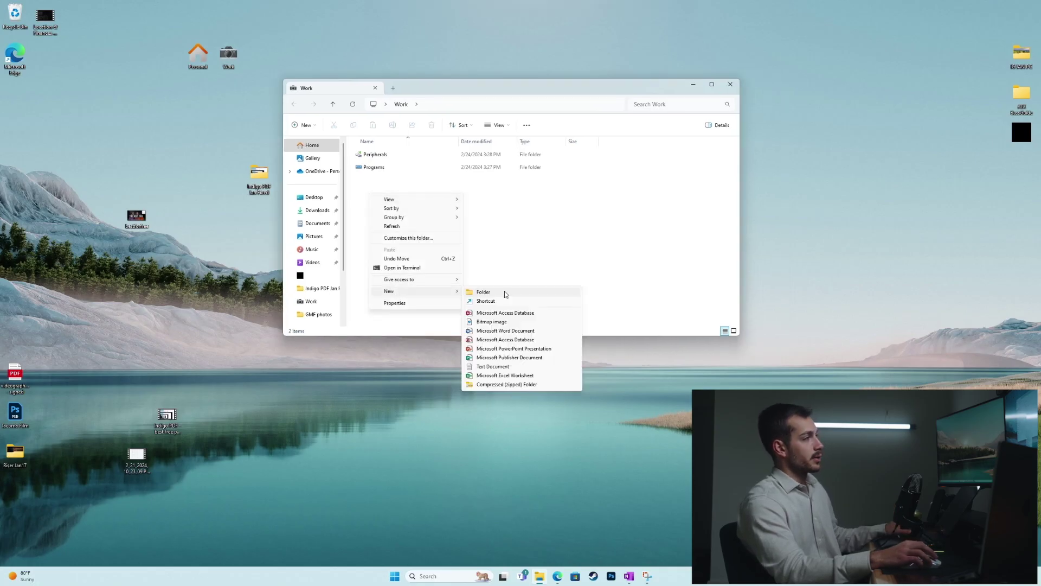
{"action": "left_click", "coordinate": [504, 294]}
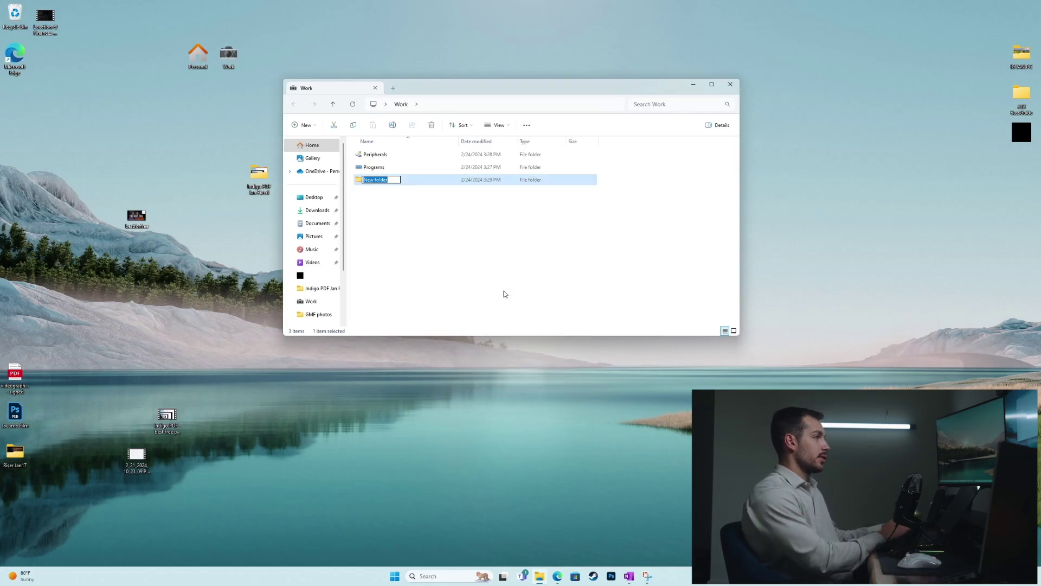
{"action": "type", "text": "Media"}
{"action": "key", "text": "Return"}
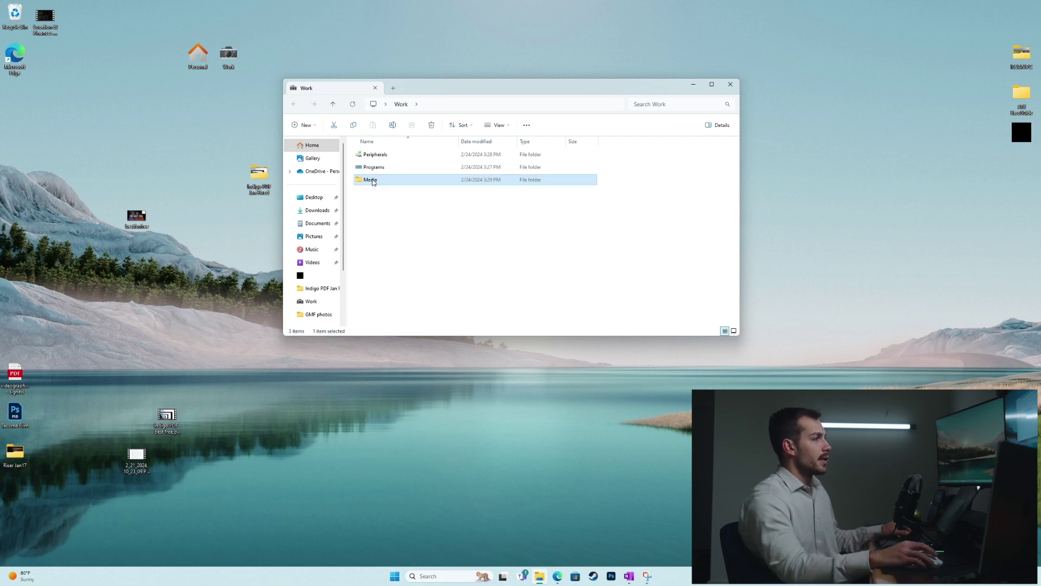
{"action": "double_click", "coordinate": [373, 181]}
Create a new folder named Indigo Software inside Media.
{"action": "right_click", "coordinate": [371, 174]}
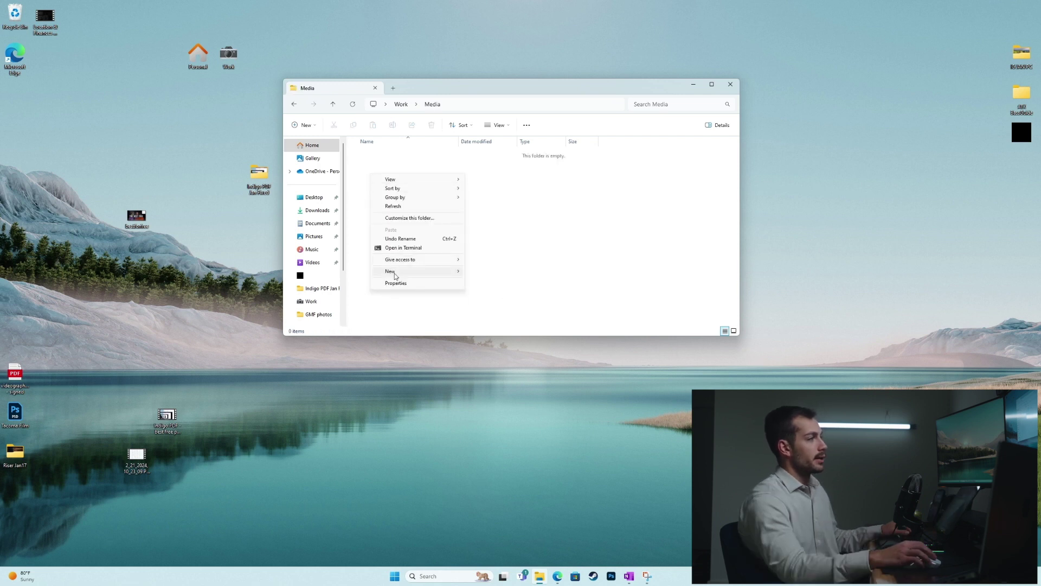
{"action": "mouse_move", "coordinate": [395, 274]}
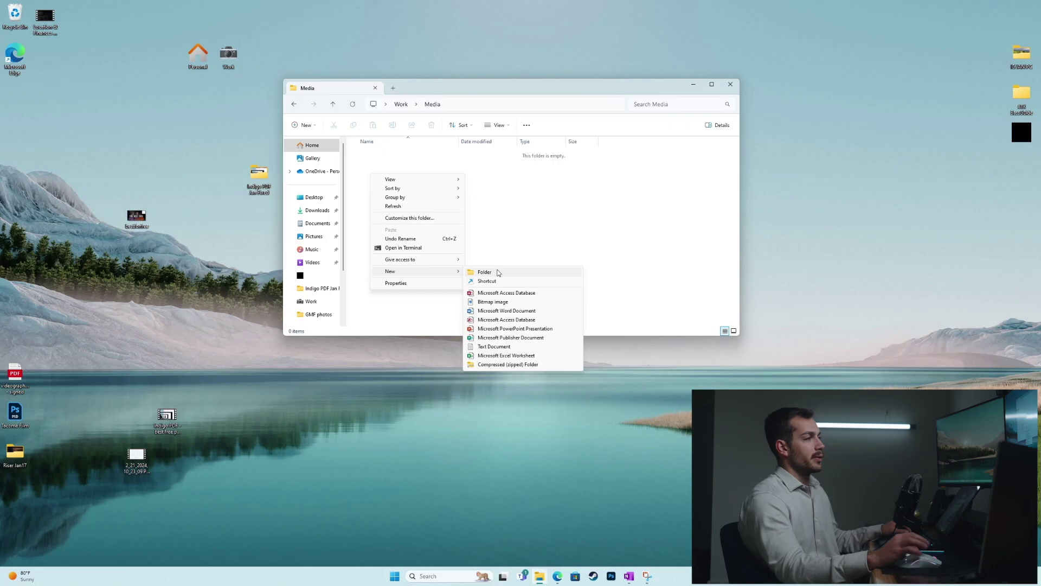
{"action": "left_click", "coordinate": [499, 273]}
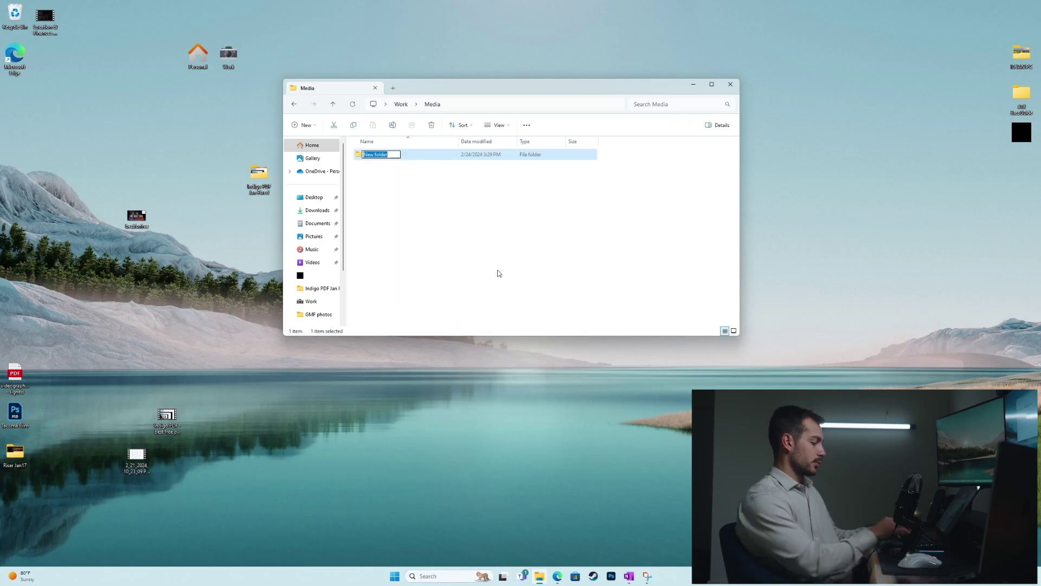
{"action": "type", "text": "Indigo Software"}
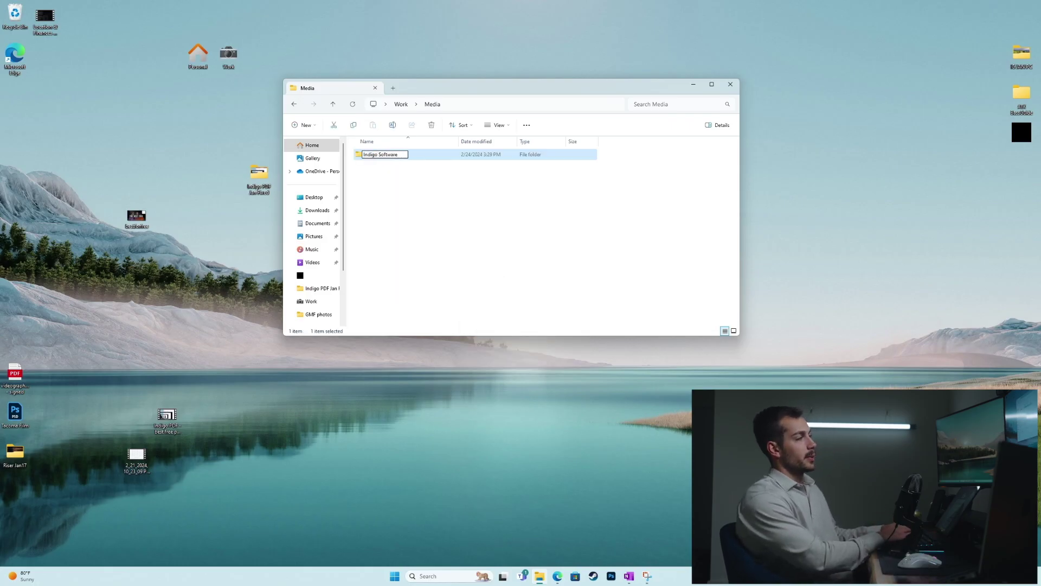
{"action": "key", "text": "Return"}
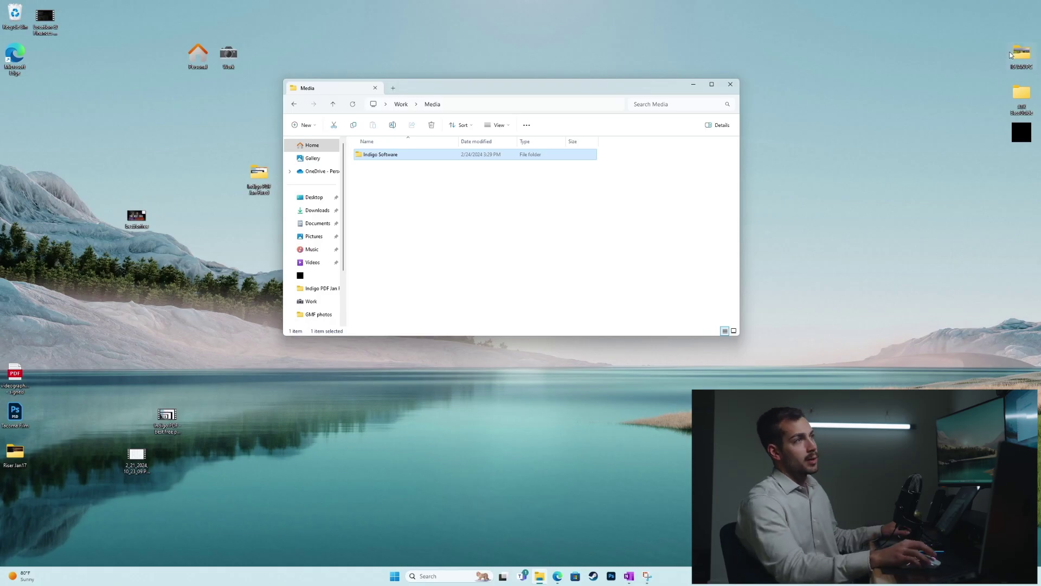
Move the IG JAN PC folder and Indigo PDF Jan Fixed into Indigo Software, then check its contents.
{"action": "left_click_drag", "start_coordinate": [1010, 55], "coordinate": [379, 155]}
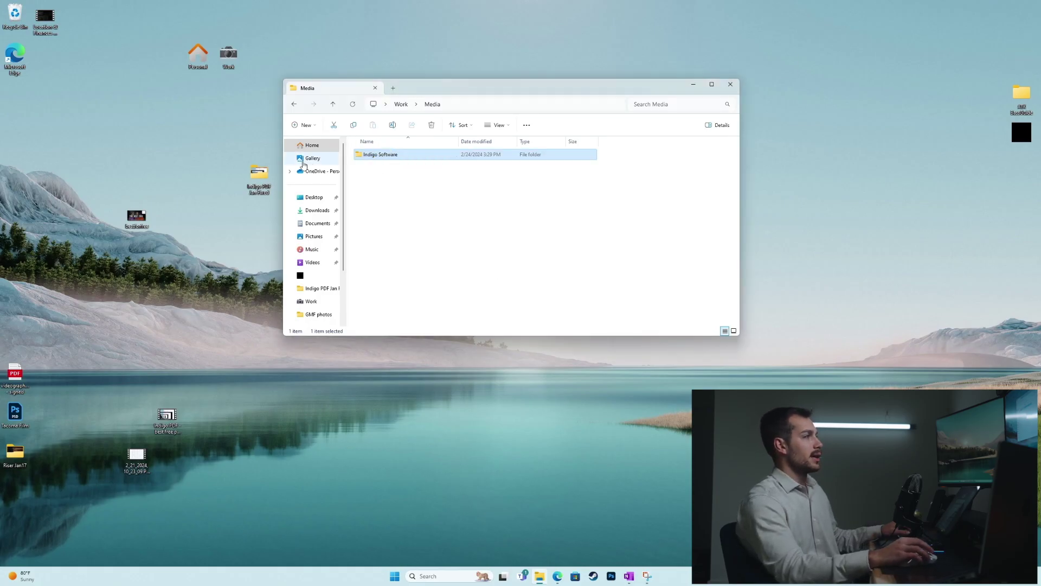
{"action": "left_click_drag", "start_coordinate": [259, 173], "coordinate": [379, 155]}
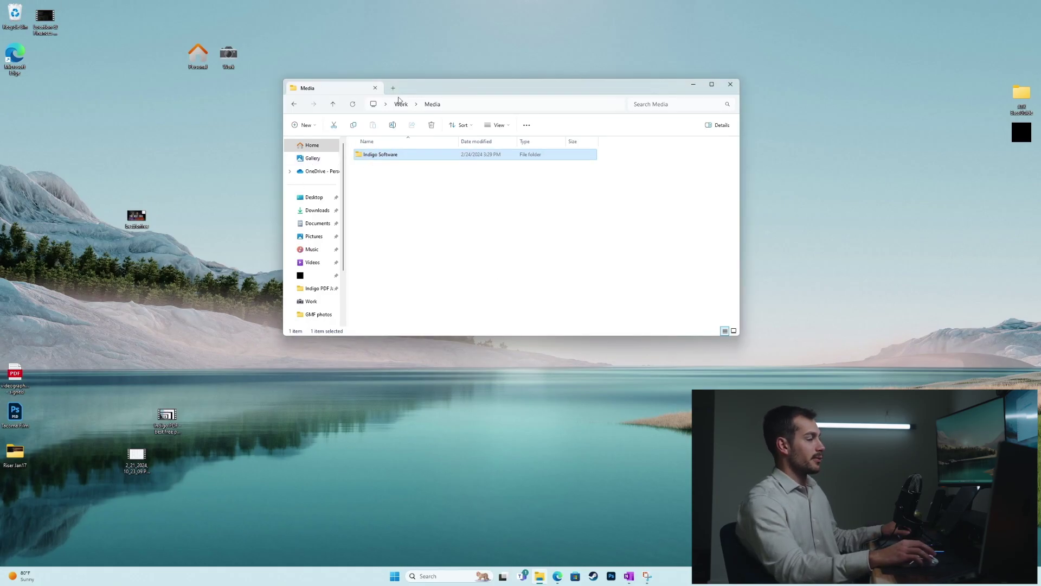
{"action": "left_click_drag", "start_coordinate": [461, 88], "coordinate": [529, 80]}
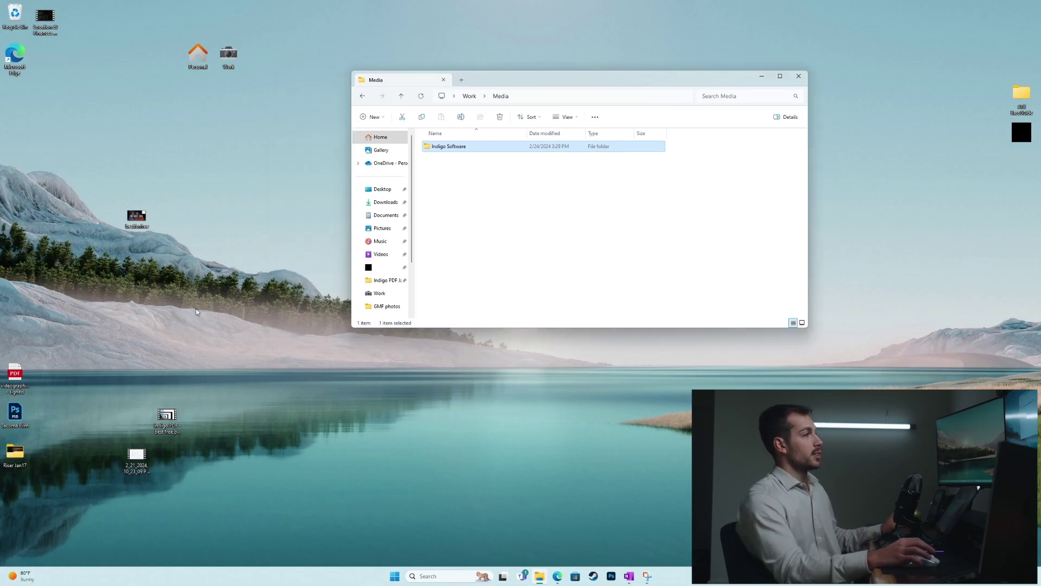
{"action": "double_click", "coordinate": [461, 147]}
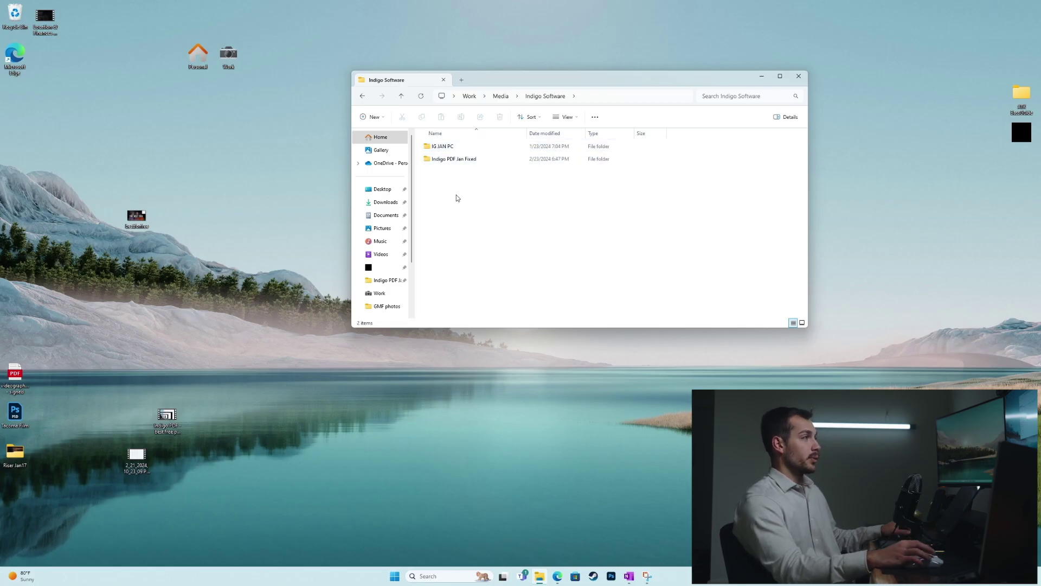
{"action": "left_click", "coordinate": [360, 101]}
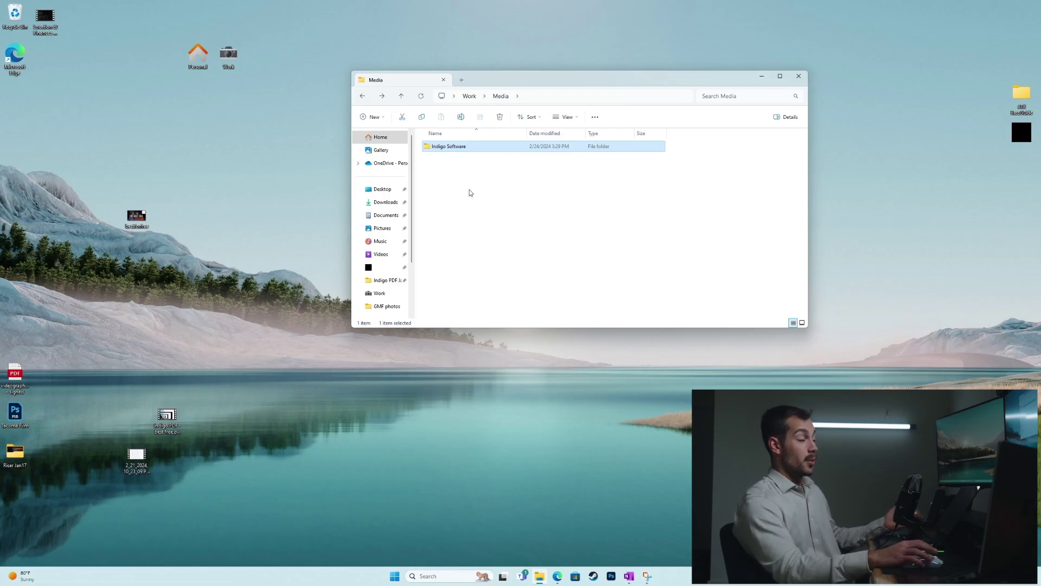
Move two more desktop files and one other desktop item into Indigo Software.
{"action": "left_click_drag", "start_coordinate": [224, 436], "coordinate": [130, 477]}
{"action": "left_click_drag", "start_coordinate": [177, 416], "coordinate": [459, 151]}
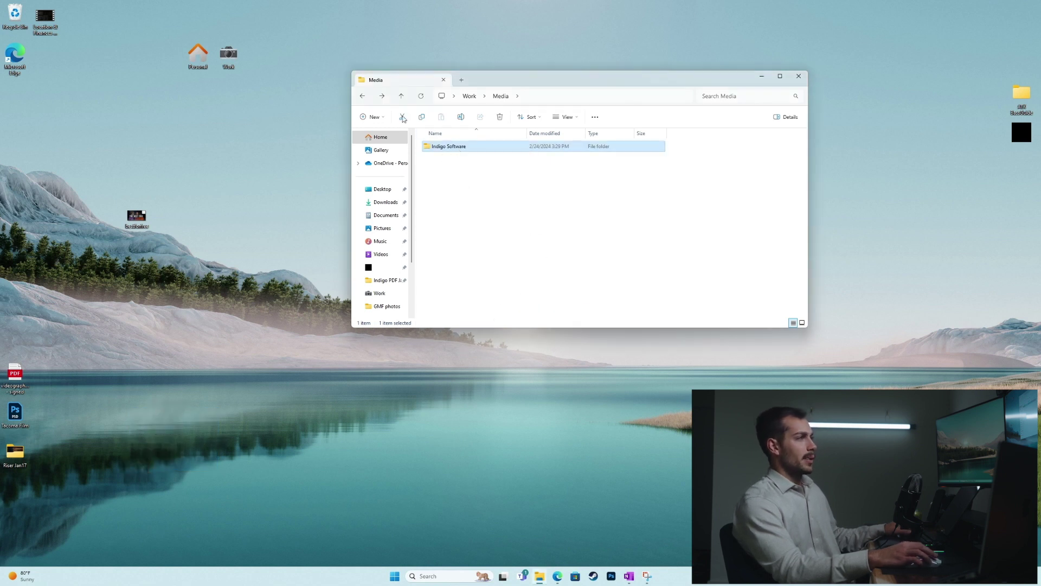
{"action": "left_click_drag", "start_coordinate": [134, 222], "coordinate": [457, 150]}
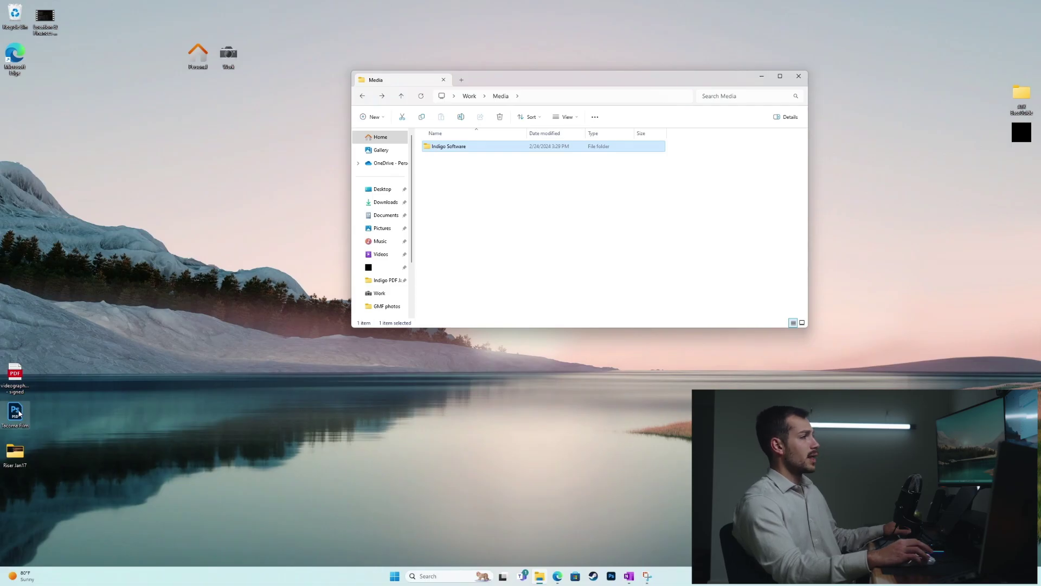
{"action": "right_click", "coordinate": [429, 160]}
Create a Stills folder in Media, then move the Tacoma Film and PDF files away from the desktop edge.
{"action": "mouse_move", "coordinate": [429, 166]}
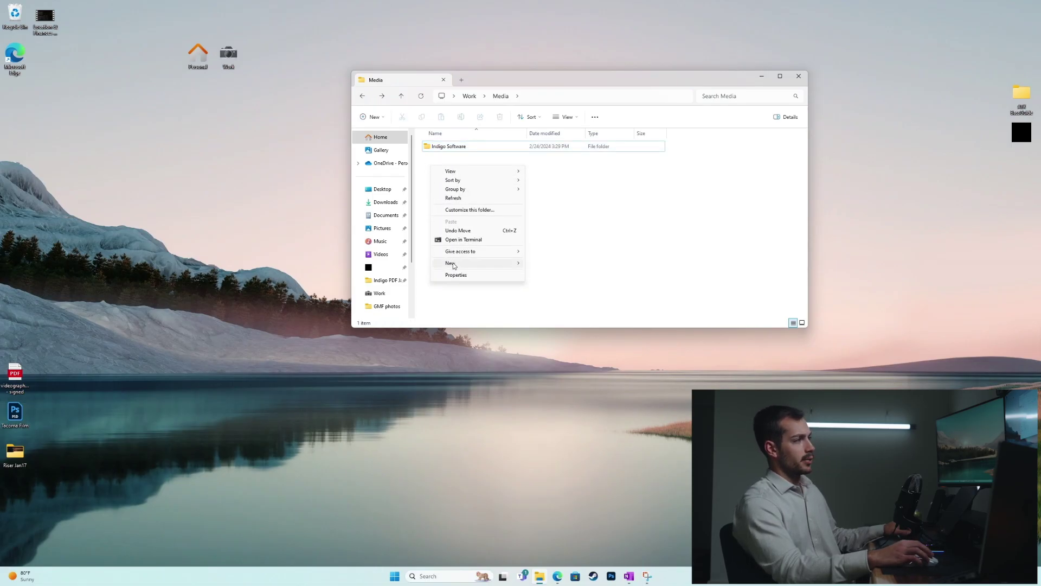
{"action": "mouse_move", "coordinate": [455, 258]}
{"action": "left_click", "coordinate": [564, 264]}
{"action": "type", "text": "Stills"}
{"action": "key", "text": "Return"}
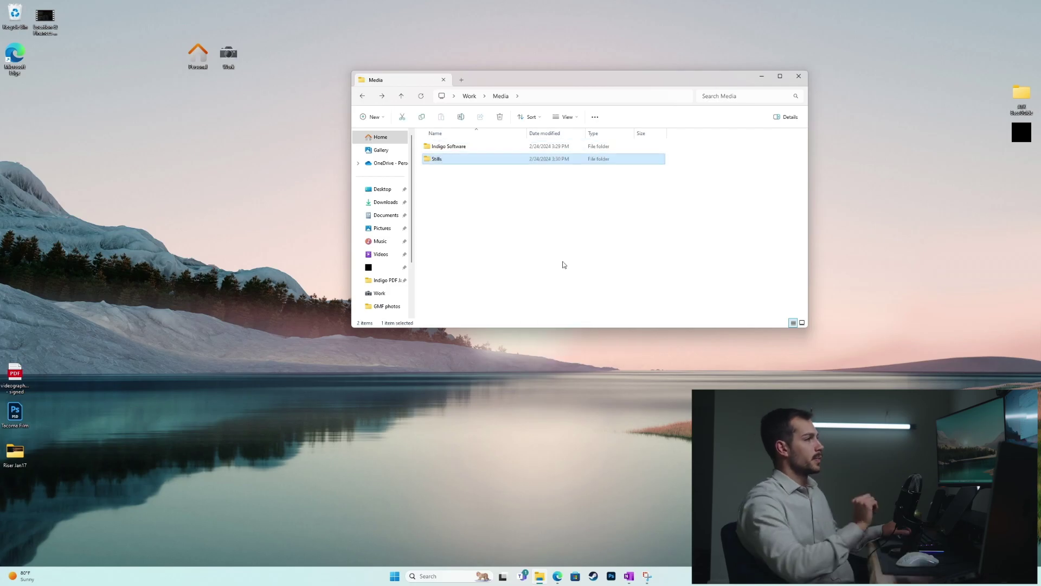
{"action": "left_click_drag", "start_coordinate": [15, 412], "coordinate": [437, 159]}
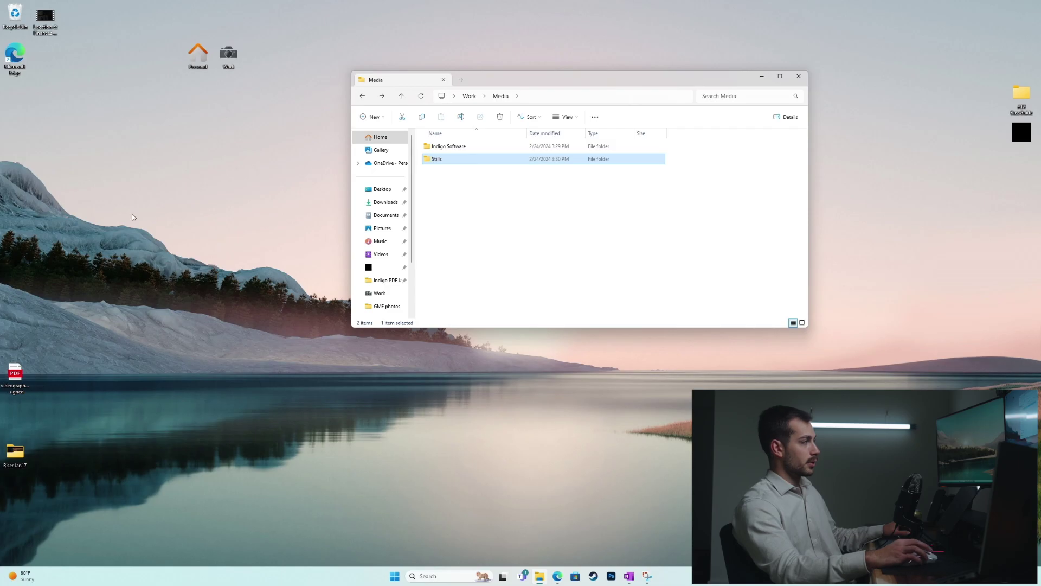
{"action": "left_click_drag", "start_coordinate": [9, 376], "coordinate": [260, 257]}
Create Riser and ATX folders inside Media.
{"action": "right_click", "coordinate": [442, 175]}
{"action": "mouse_move", "coordinate": [520, 270]}
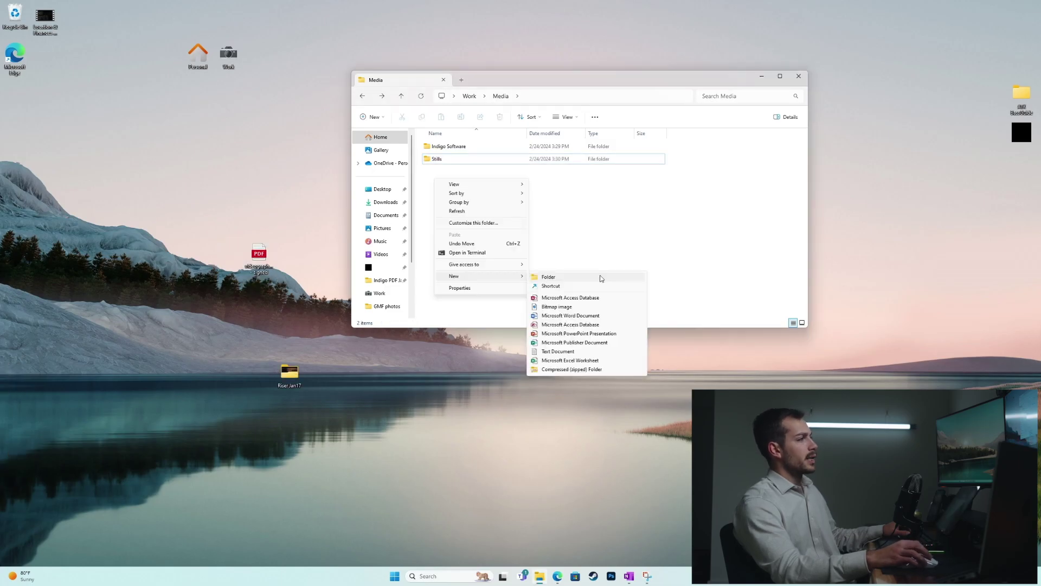
{"action": "left_click", "coordinate": [601, 277]}
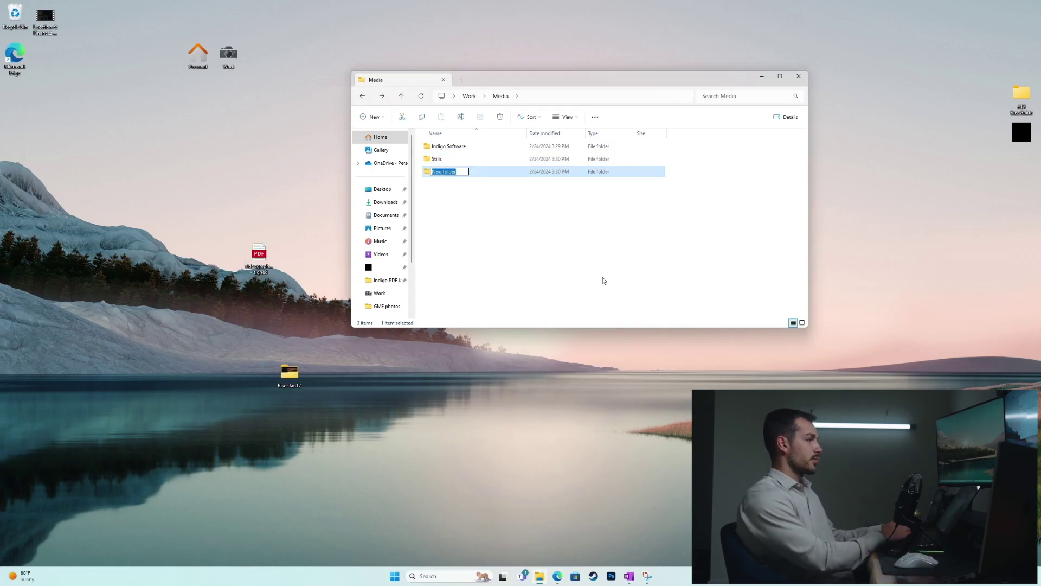
{"action": "type", "text": "Riser"}
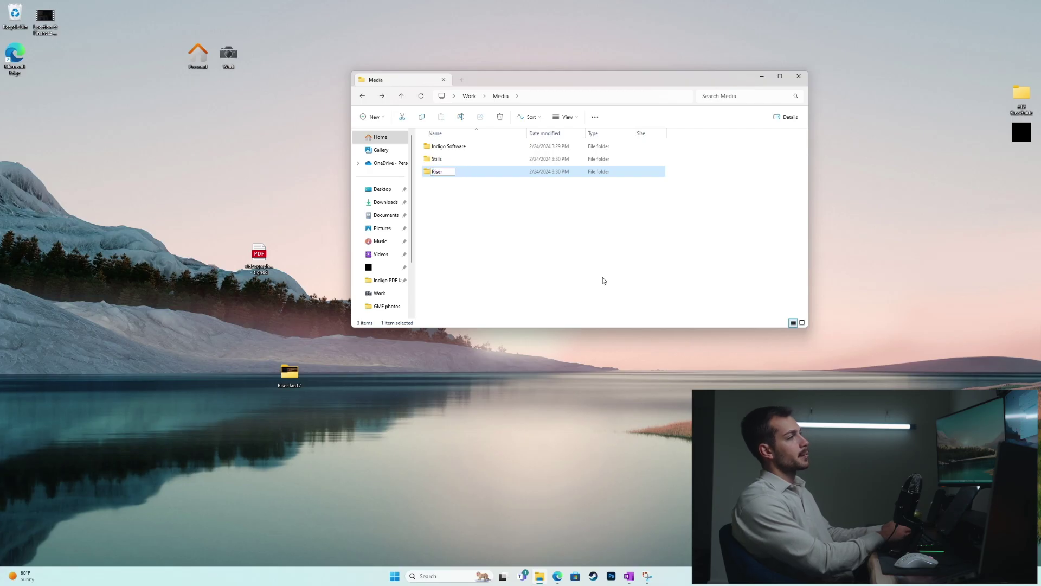
{"action": "key", "text": "Return"}
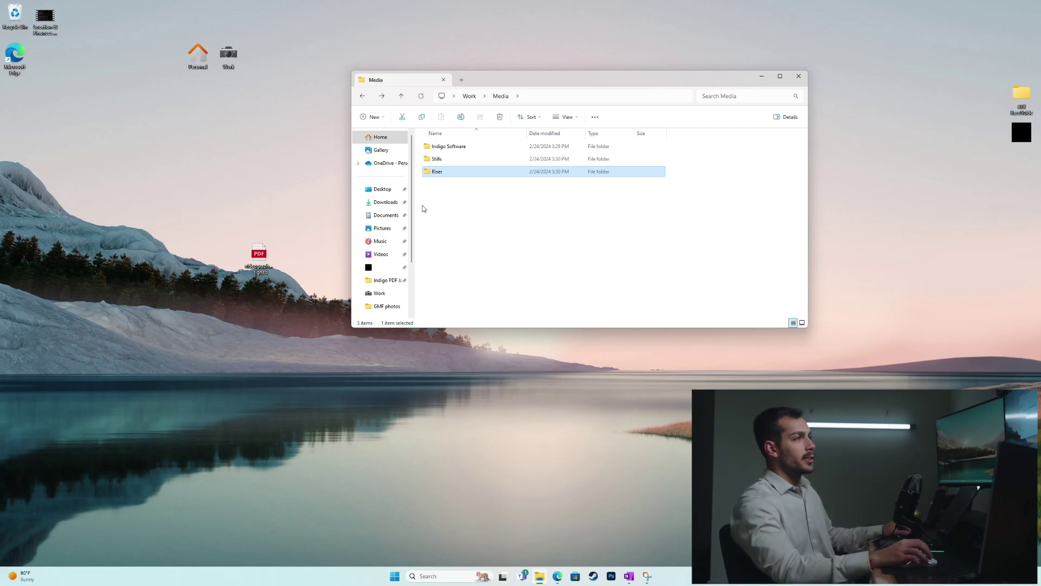
{"action": "right_click", "coordinate": [441, 183]}
{"action": "mouse_move", "coordinate": [488, 282]}
{"action": "left_click", "coordinate": [558, 285]}
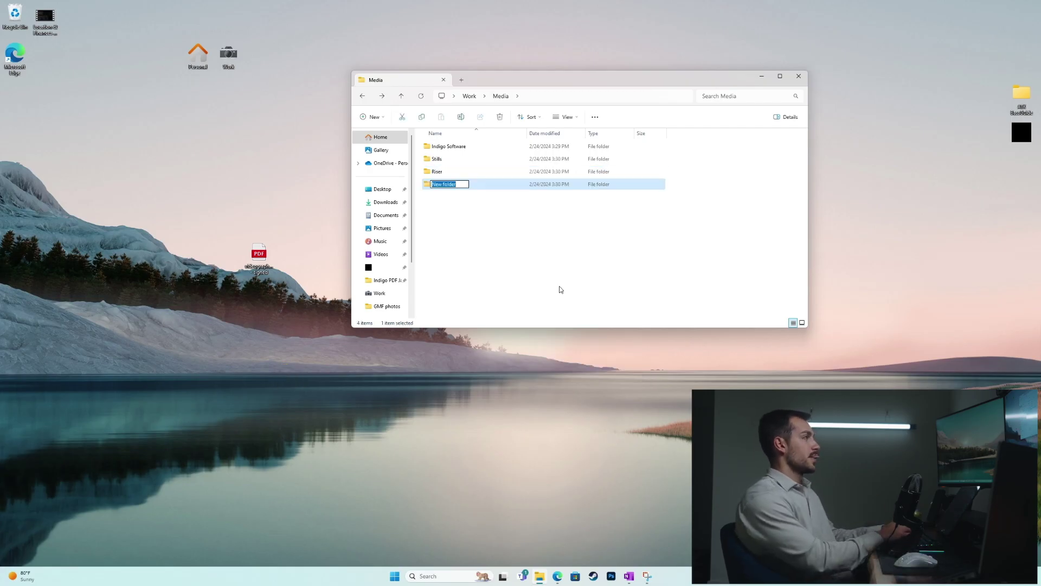
{"action": "type", "text": "ATX BassGuide"}
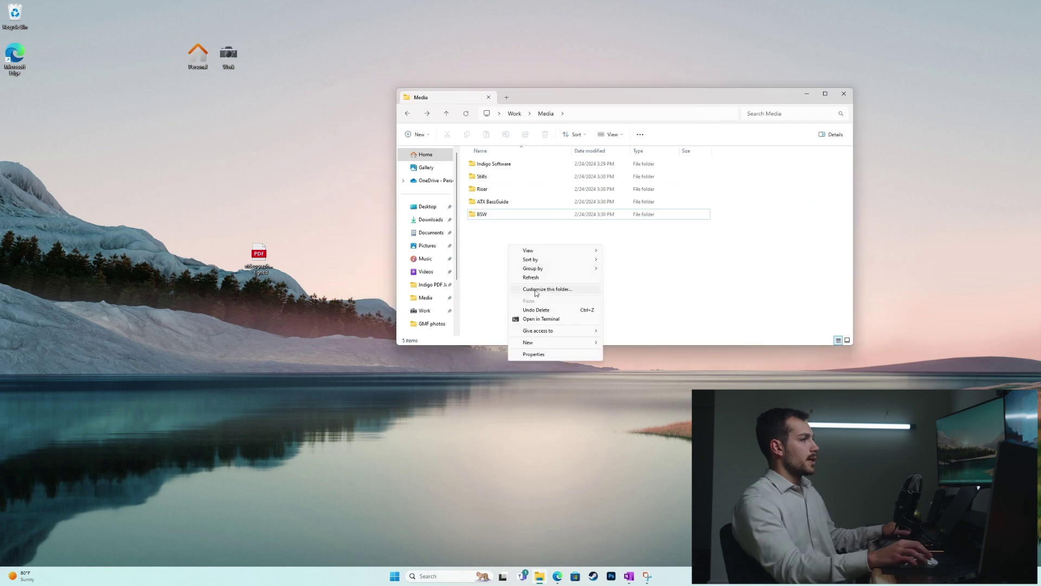
Add an Important Documents folder to Media and close the Media window.
{"action": "mouse_move", "coordinate": [564, 342]}
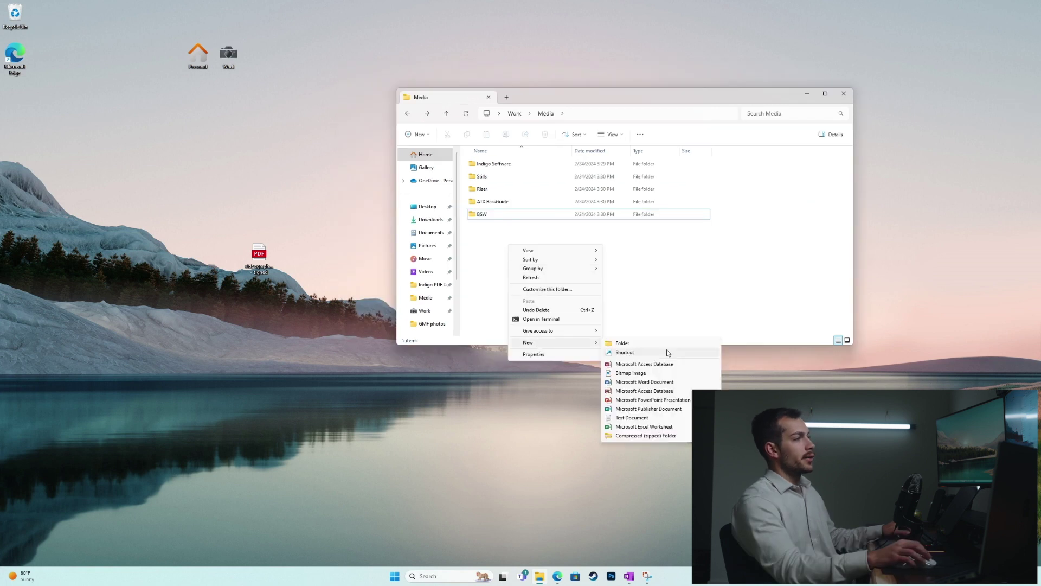
{"action": "left_click", "coordinate": [650, 345]}
{"action": "type", "text": "Important Documents"}
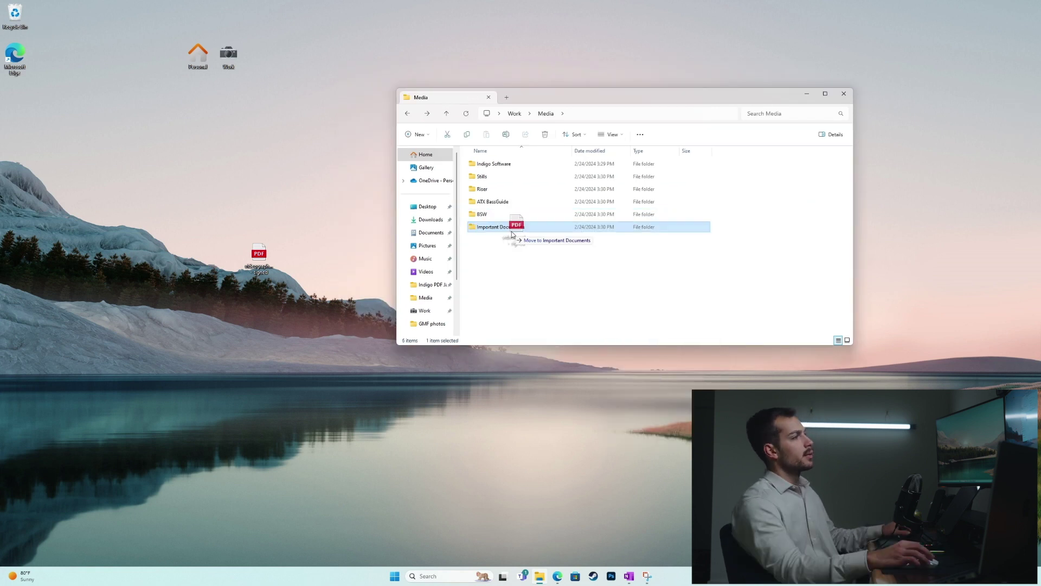
{"action": "key", "text": "Return"}
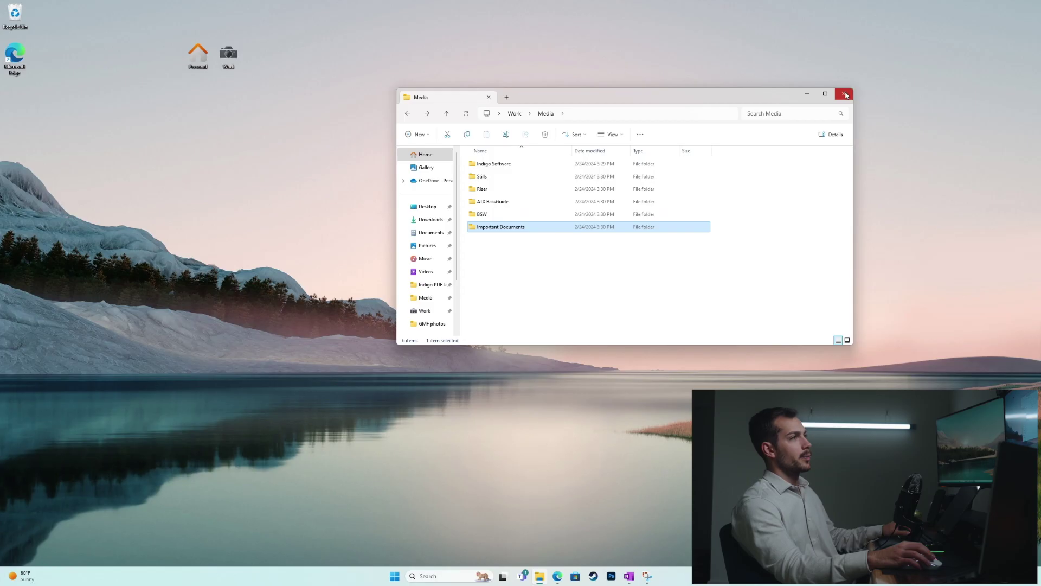
{"action": "left_click", "coordinate": [844, 94]}
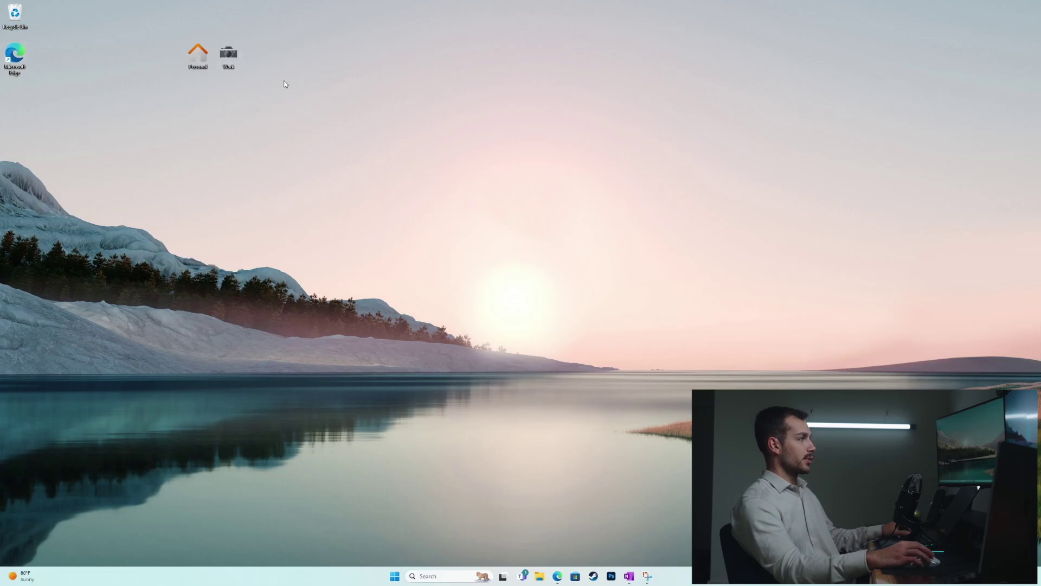
Move the Edge shortcut into Work's Programs folder.
{"action": "double_click", "coordinate": [228, 54]}
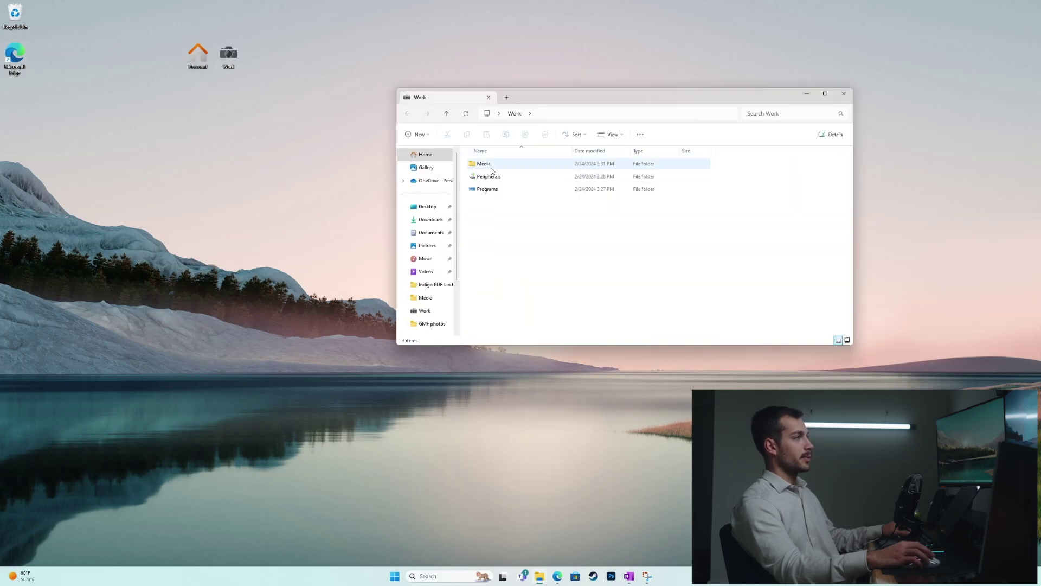
{"action": "left_click_drag", "start_coordinate": [26, 74], "coordinate": [480, 188]}
{"action": "left_click", "coordinate": [844, 93]}
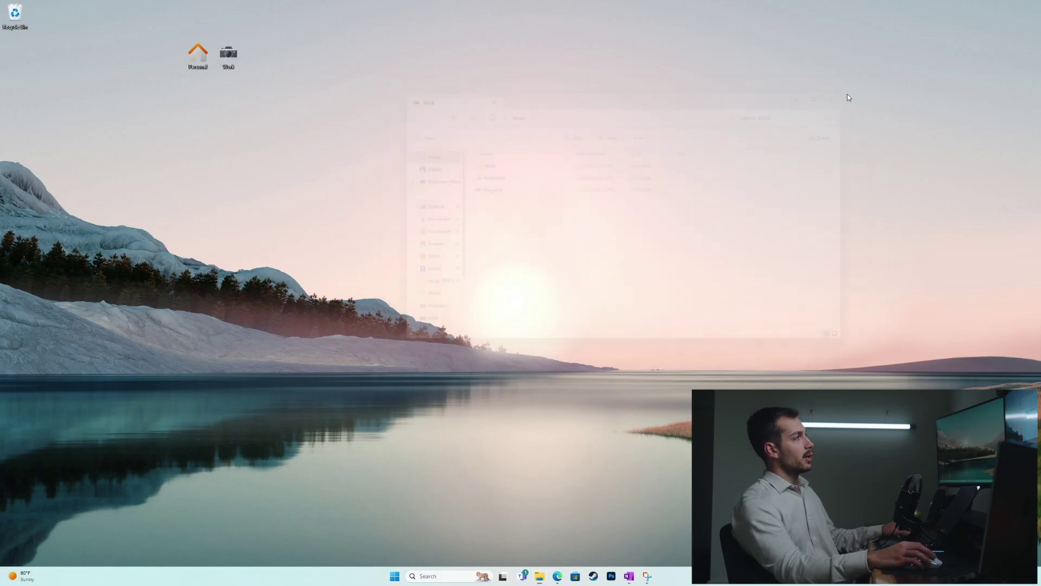
Empty the Recycle Bin, permanently deleting its 24 items.
{"action": "right_click", "coordinate": [19, 17]}
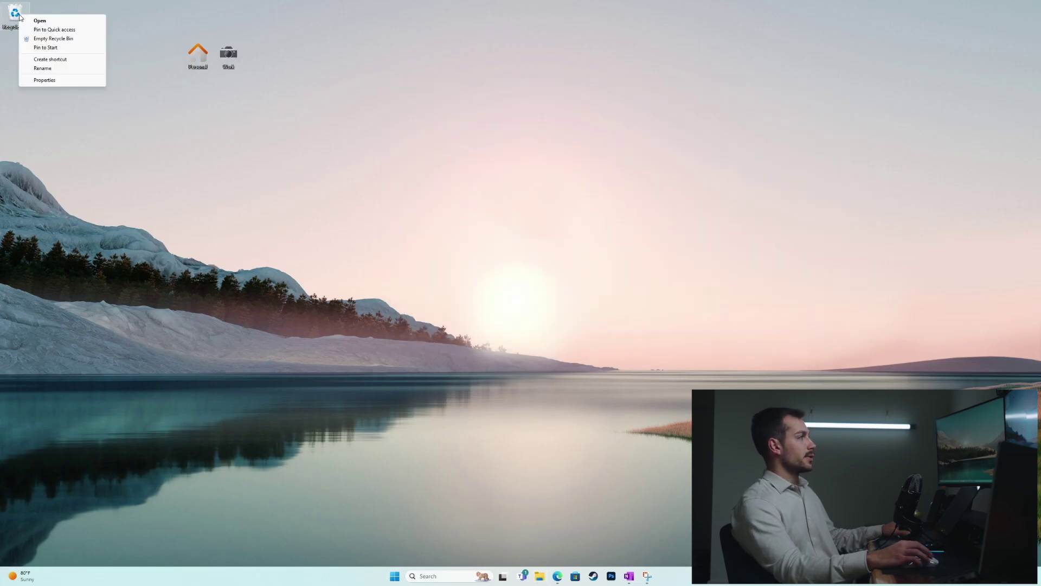
{"action": "left_click", "coordinate": [48, 40]}
{"action": "left_click", "coordinate": [552, 294]}
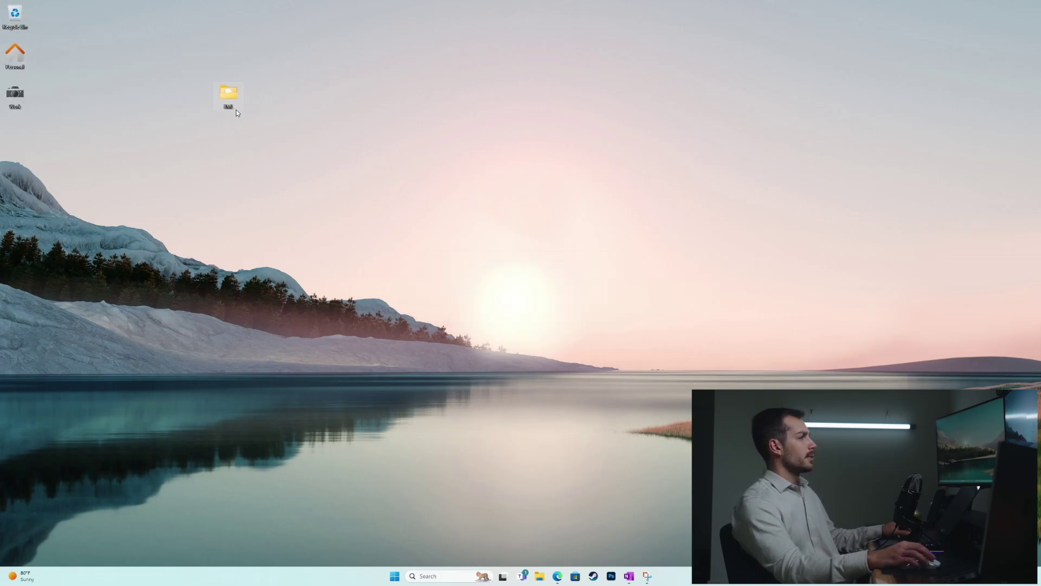
Open Work › Media and drag Important Documents up into Work.
{"action": "double_click", "coordinate": [10, 97]}
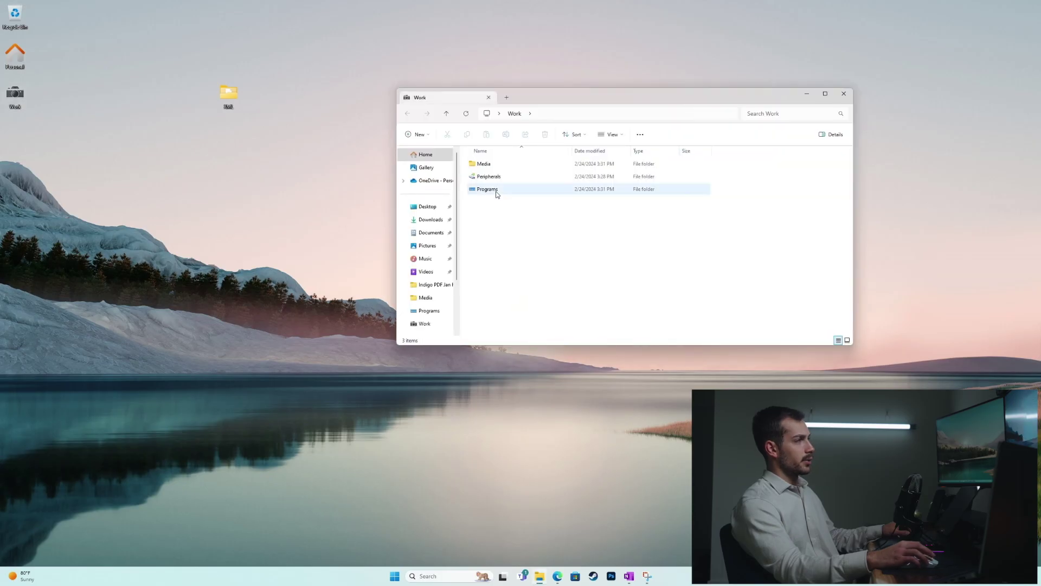
{"action": "double_click", "coordinate": [486, 165]}
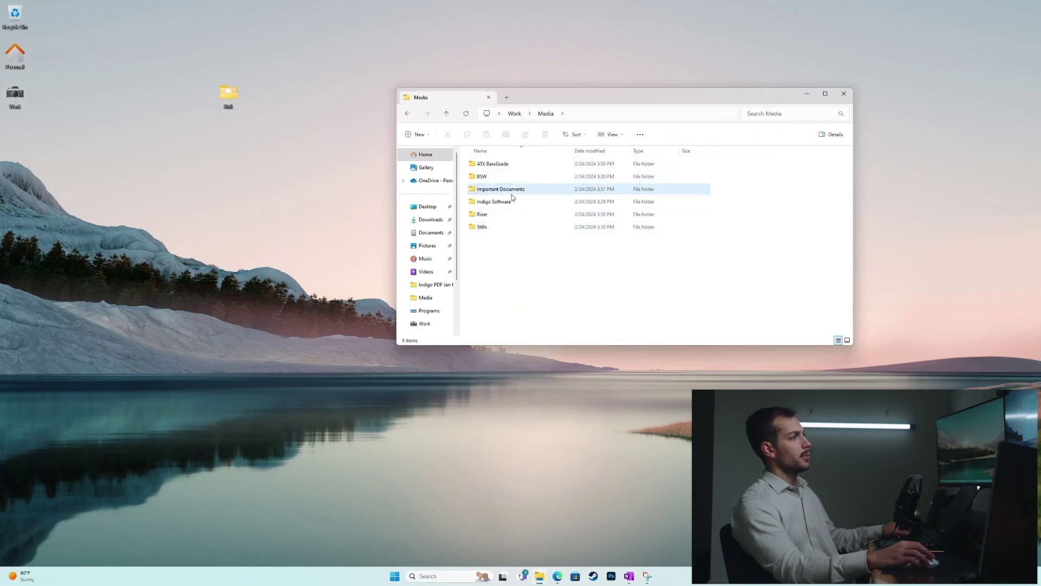
{"action": "left_click_drag", "start_coordinate": [512, 197], "coordinate": [516, 117]}
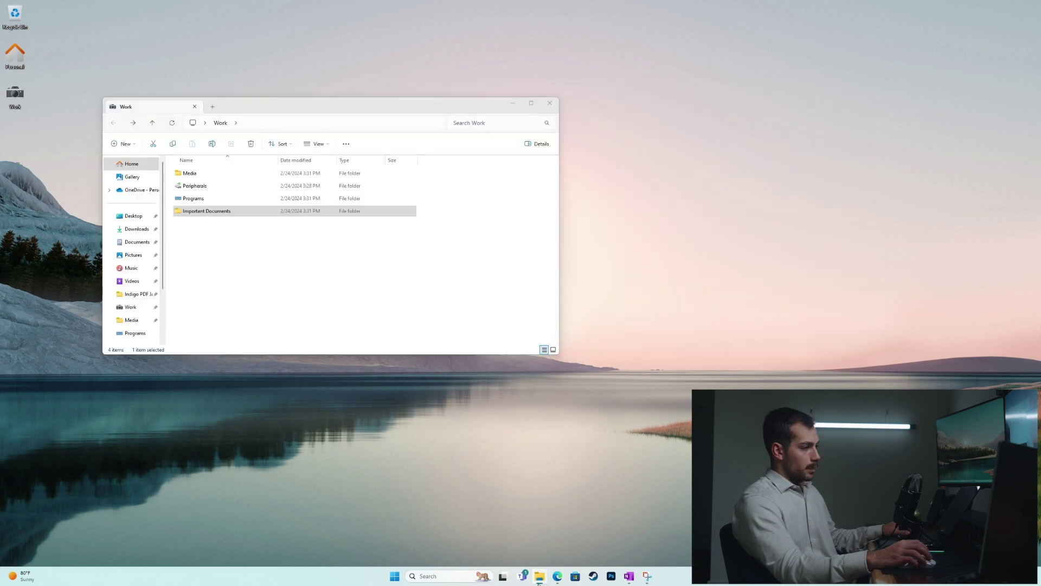
Open a second File Explorer on Downloads, with the Work window upper left and Downloads lower right.
{"action": "right_click", "coordinate": [539, 576]}
{"action": "left_click", "coordinate": [515, 529]}
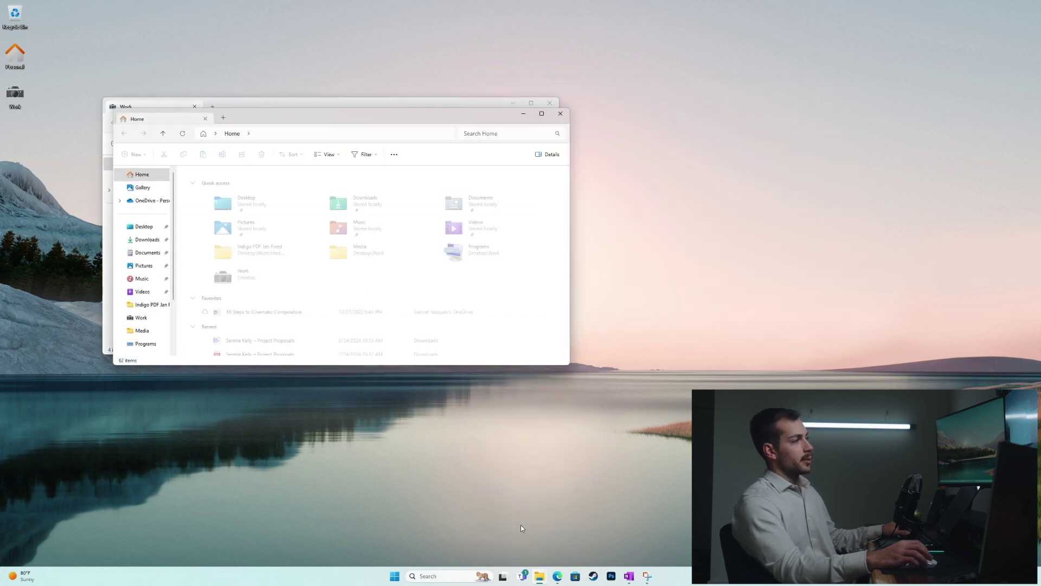
{"action": "left_click_drag", "start_coordinate": [241, 116], "coordinate": [654, 247]}
{"action": "left_click_drag", "start_coordinate": [308, 107], "coordinate": [241, 38]}
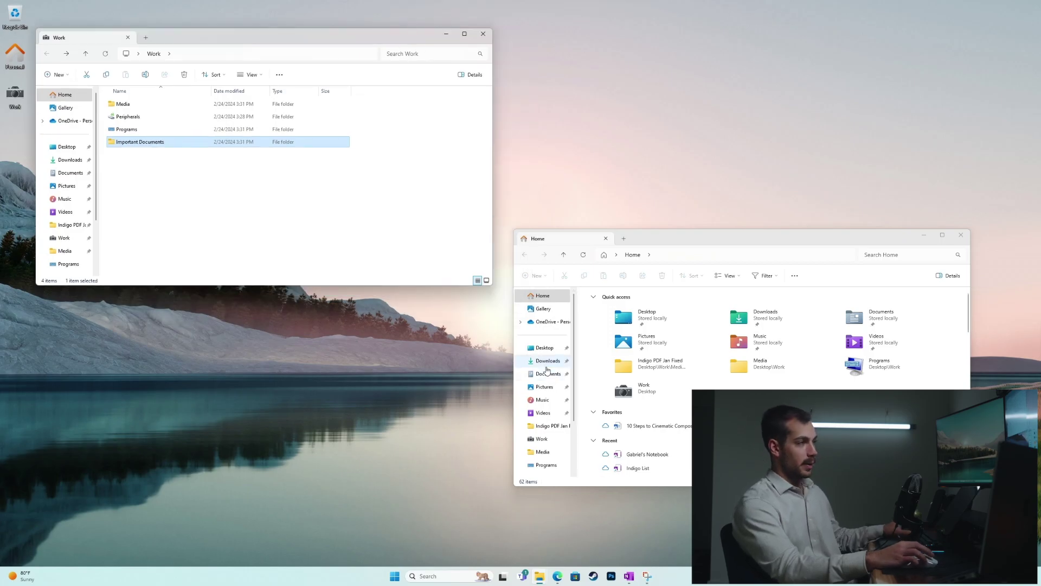
{"action": "left_click", "coordinate": [548, 360]}
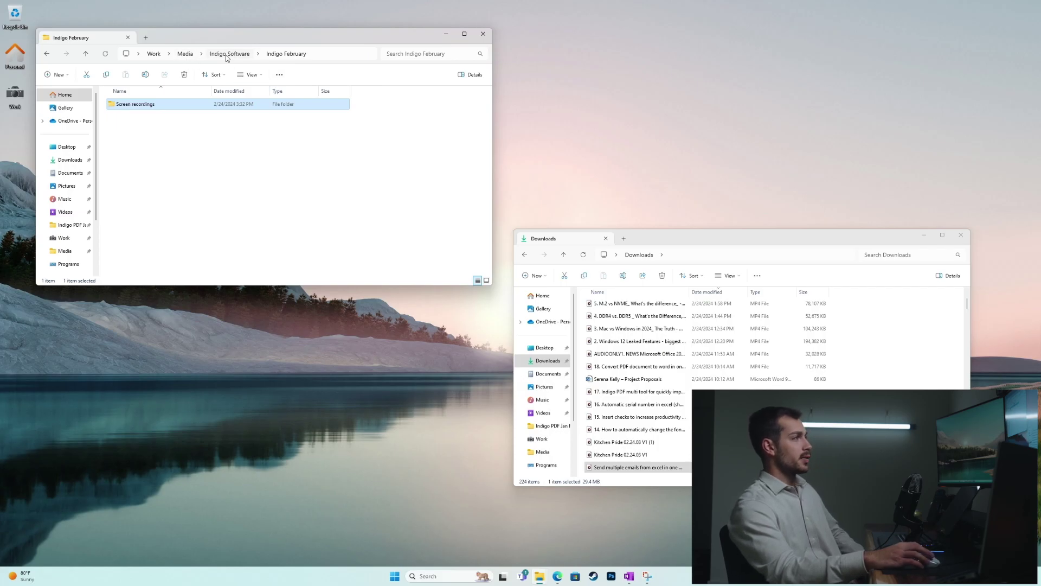
Open Screen recordings and move today's 16 MP4 videos from Downloads into it.
{"action": "double_click", "coordinate": [138, 105]}
{"action": "scroll", "coordinate": [640, 379], "scroll_direction": "up", "scroll_amount": 3}
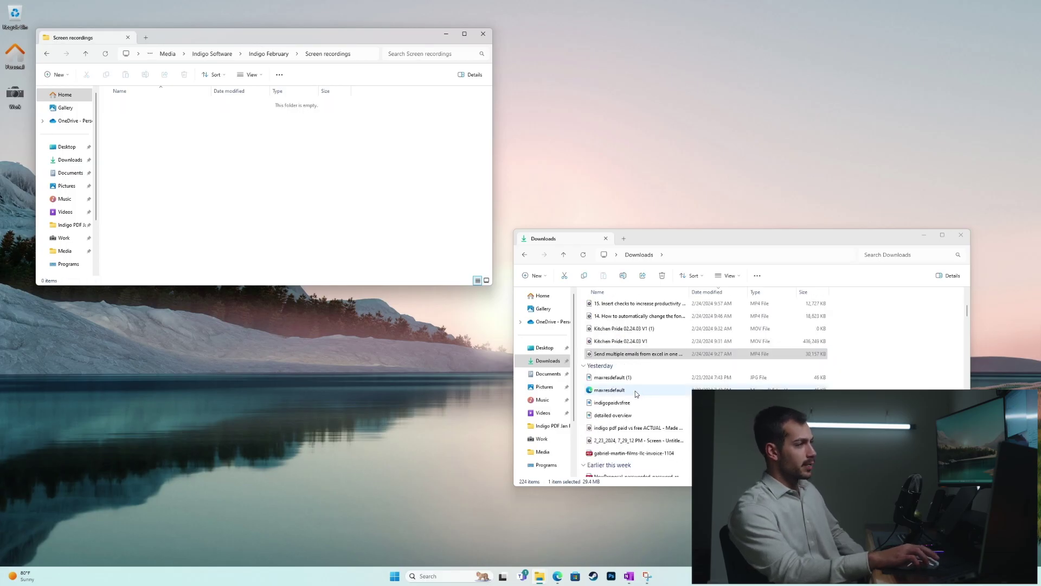
{"action": "left_click", "coordinate": [624, 316]}
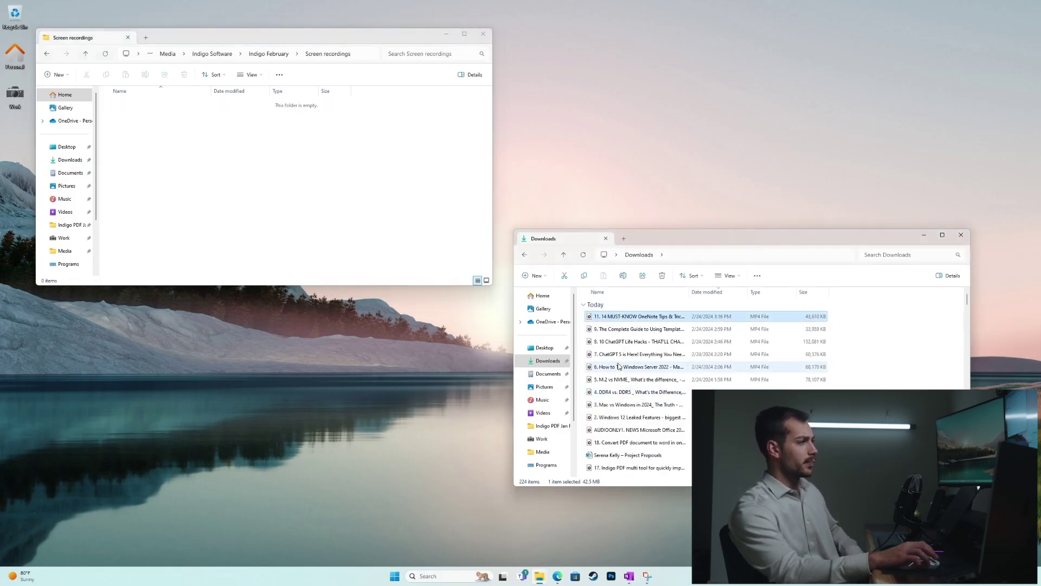
{"action": "left_click", "coordinate": [627, 442], "text": "shift"}
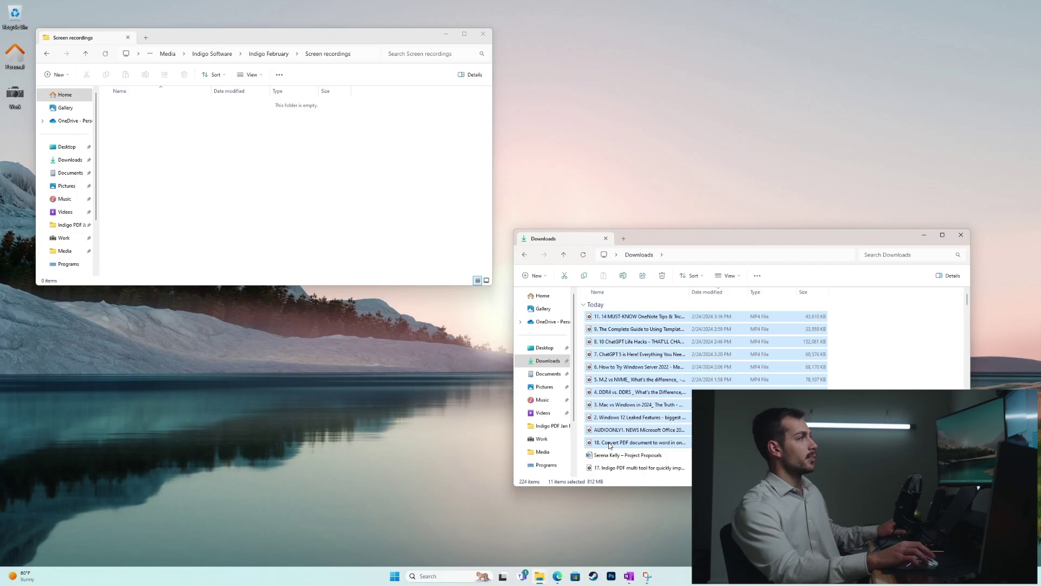
{"action": "left_click_drag", "start_coordinate": [627, 442], "coordinate": [245, 195]}
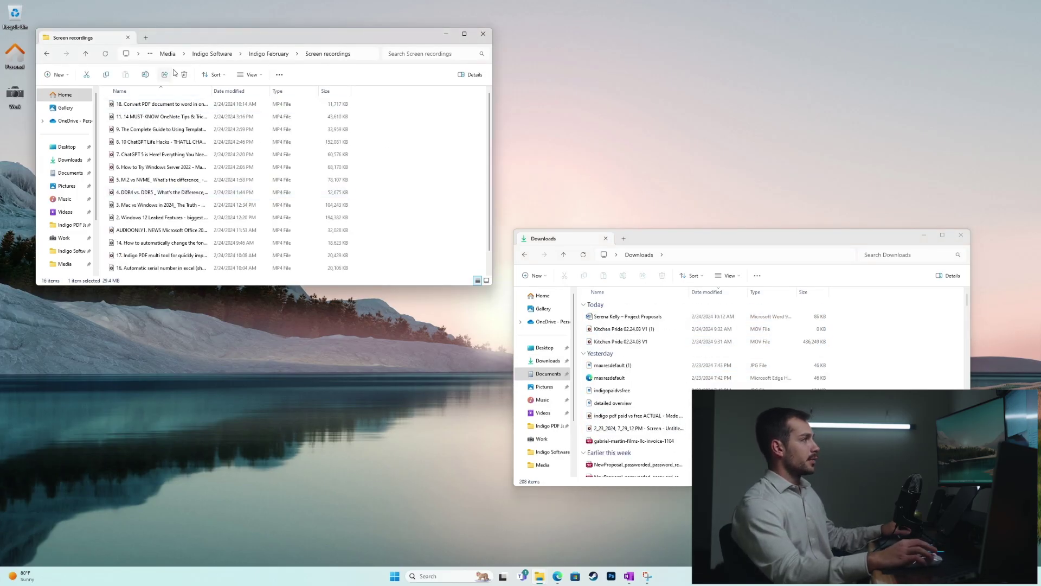
Create a Misc folder inside Indigo Software.
{"action": "left_click", "coordinate": [220, 54]}
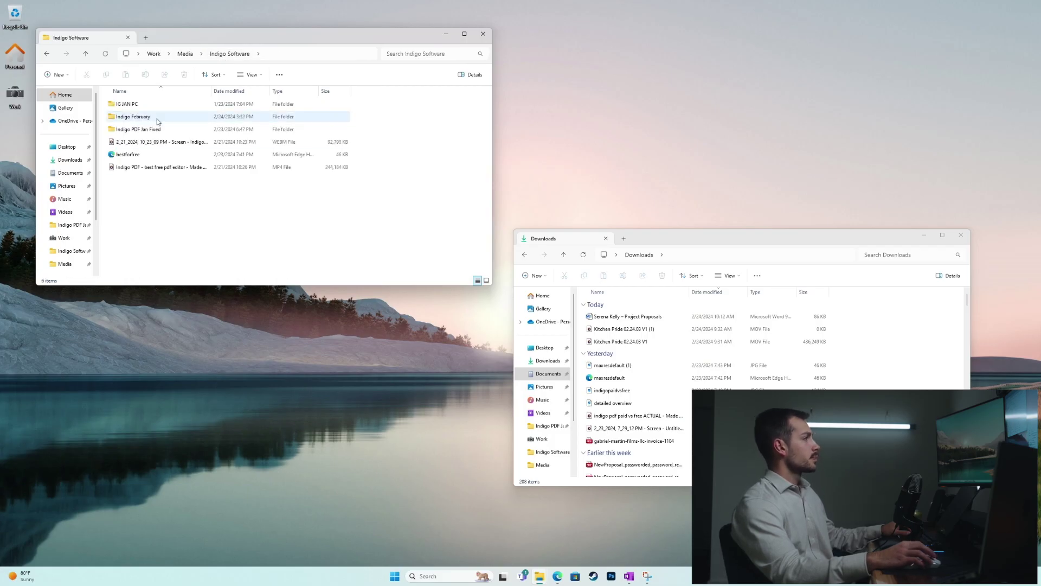
{"action": "right_click", "coordinate": [136, 191]}
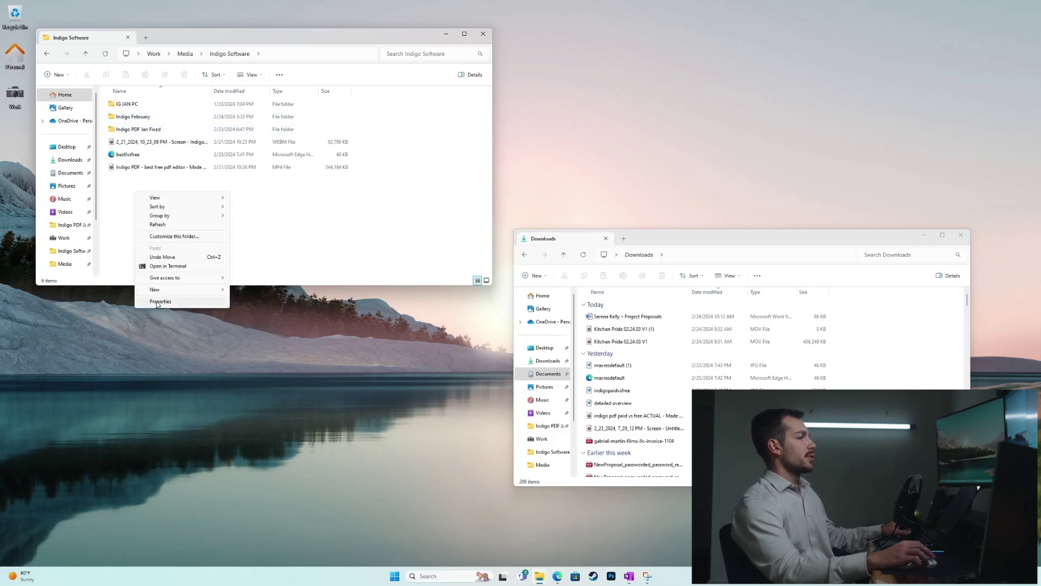
{"action": "mouse_move", "coordinate": [163, 289]}
{"action": "left_click", "coordinate": [250, 290]}
{"action": "type", "text": "Misc"}
{"action": "key", "text": "Return"}
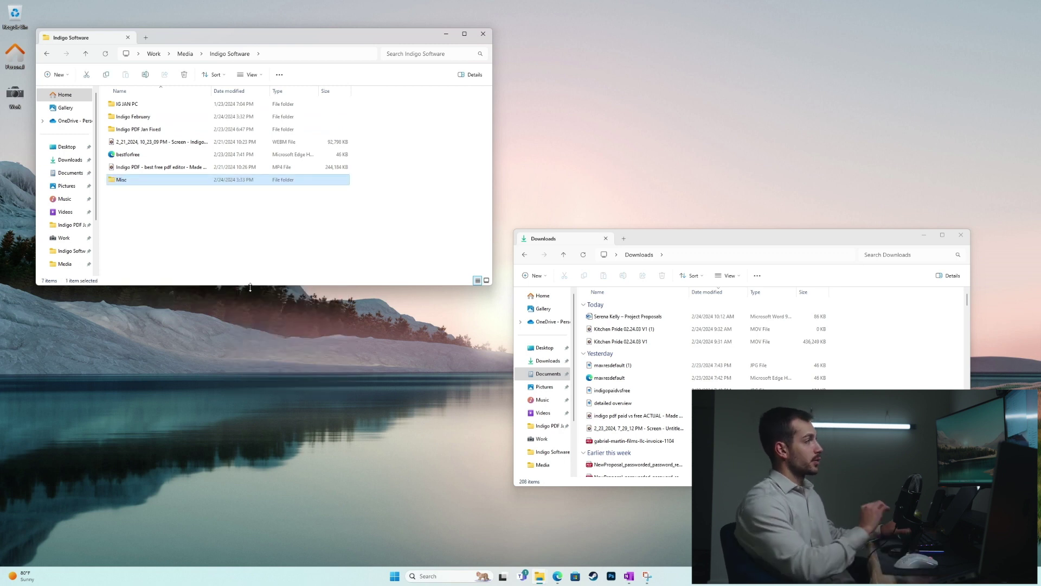
Move the indigo pdf comparison video and the screen capture file into Misc.
{"action": "left_click", "coordinate": [614, 428]}
{"action": "left_click", "coordinate": [618, 416], "text": "shift"}
{"action": "left_click_drag", "start_coordinate": [618, 415], "coordinate": [141, 180]}
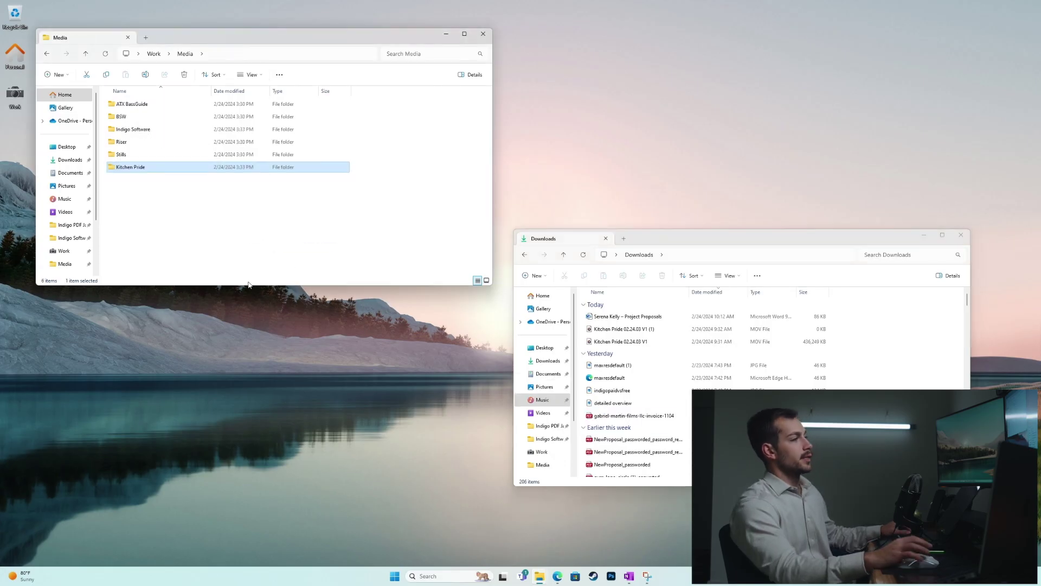
Move the two Kitchen Pride videos into the Kitchen Pride folder.
{"action": "left_click", "coordinate": [624, 329]}
{"action": "left_click", "coordinate": [621, 341], "text": "shift"}
{"action": "left_click_drag", "start_coordinate": [620, 341], "coordinate": [128, 168]}
Paste the six selected PDFs into Work › Important Documents.
{"action": "left_click", "coordinate": [613, 324], "text": "shift"}
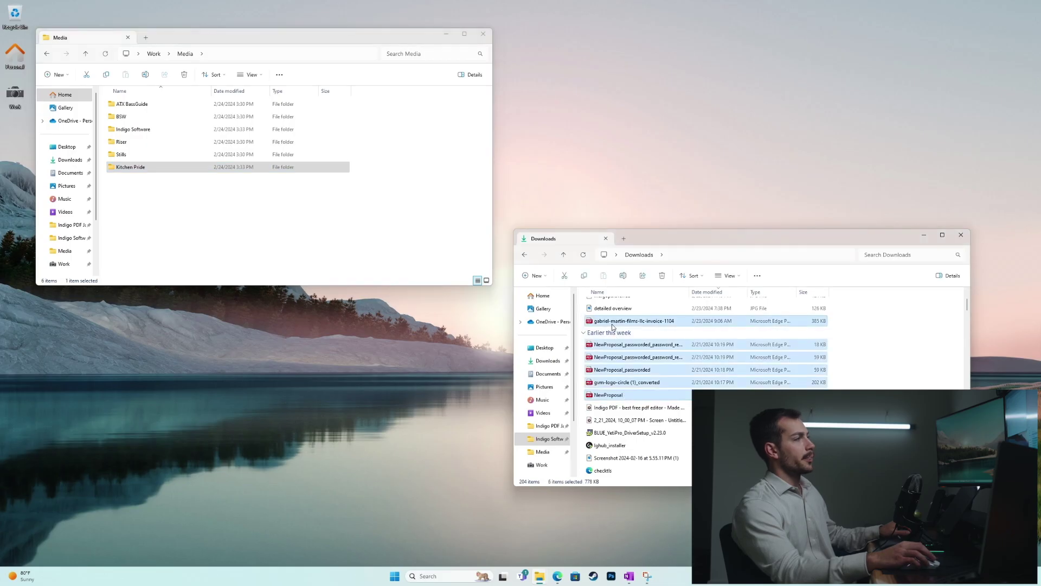
{"action": "left_click", "coordinate": [150, 53]}
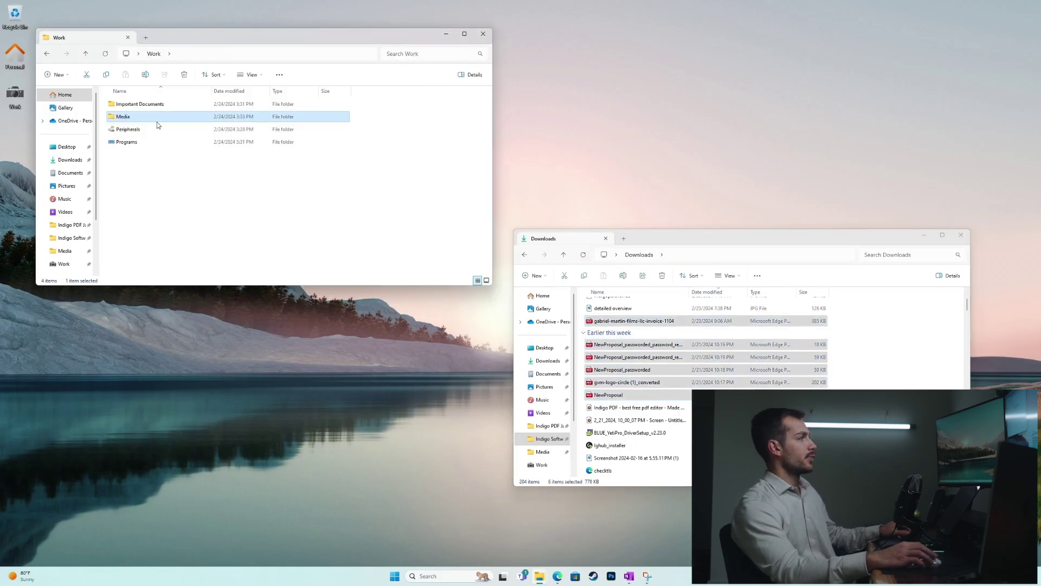
{"action": "left_click", "coordinate": [161, 104]}
{"action": "double_click", "coordinate": [167, 103]}
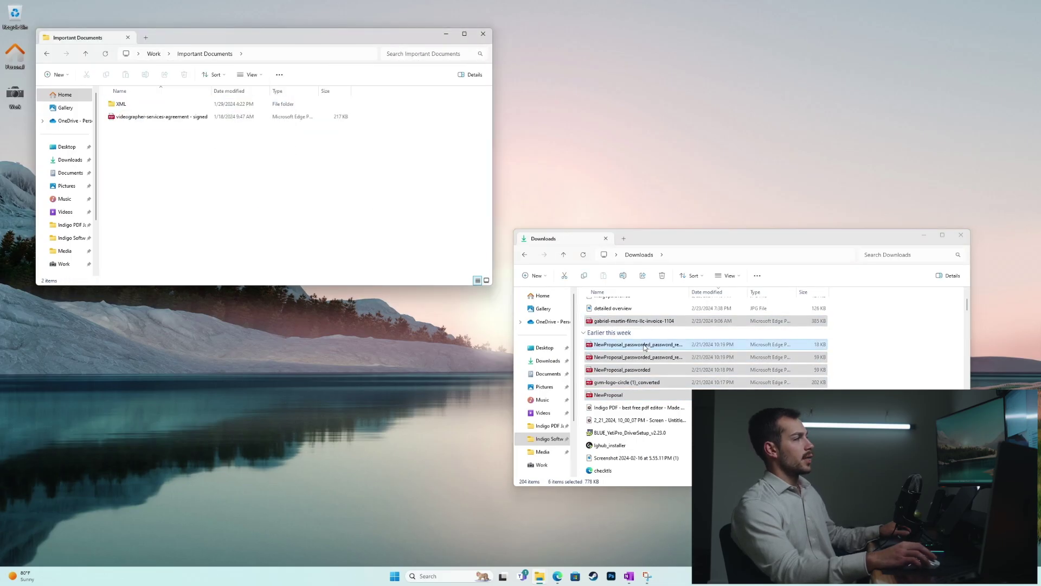
{"action": "key", "text": "ctrl+v"}
{"action": "scroll", "coordinate": [671, 392], "scroll_direction": "up", "scroll_amount": 2}
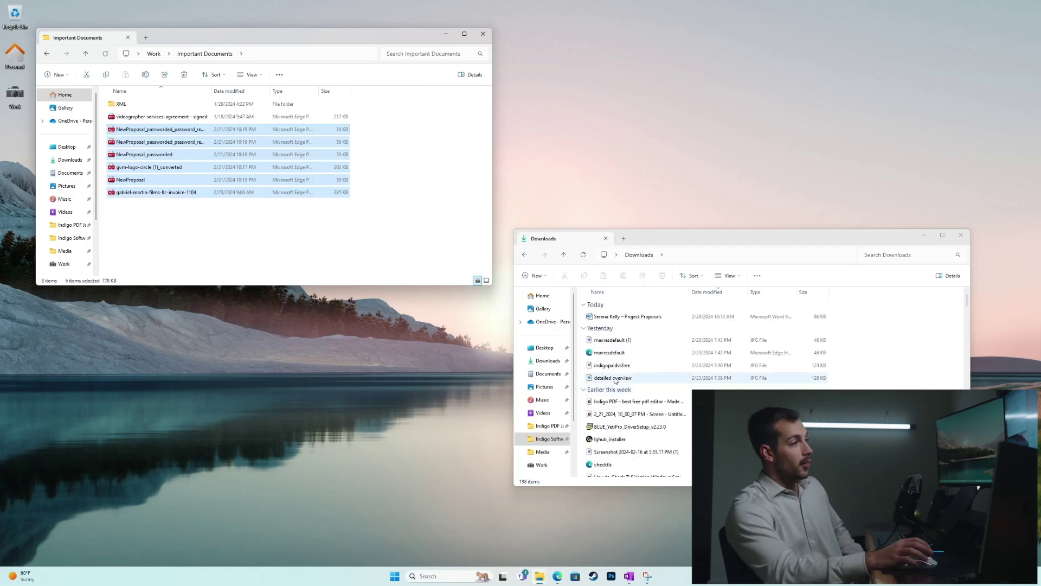
{"action": "scroll", "coordinate": [613, 379], "scroll_direction": "down", "scroll_amount": 4}
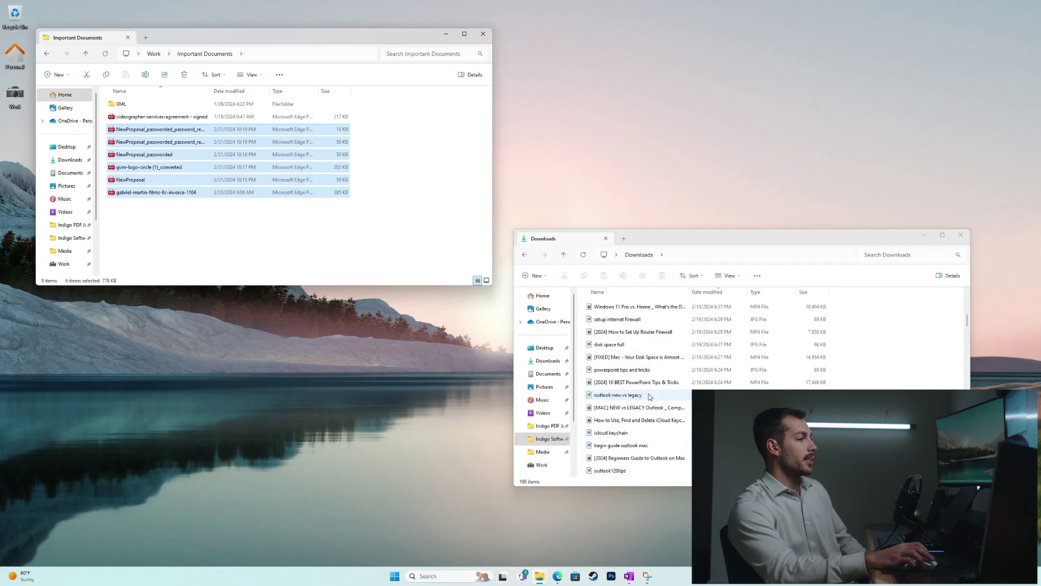
Return to the Downloads window and scroll through its remaining files.
{"action": "left_click", "coordinate": [546, 361]}
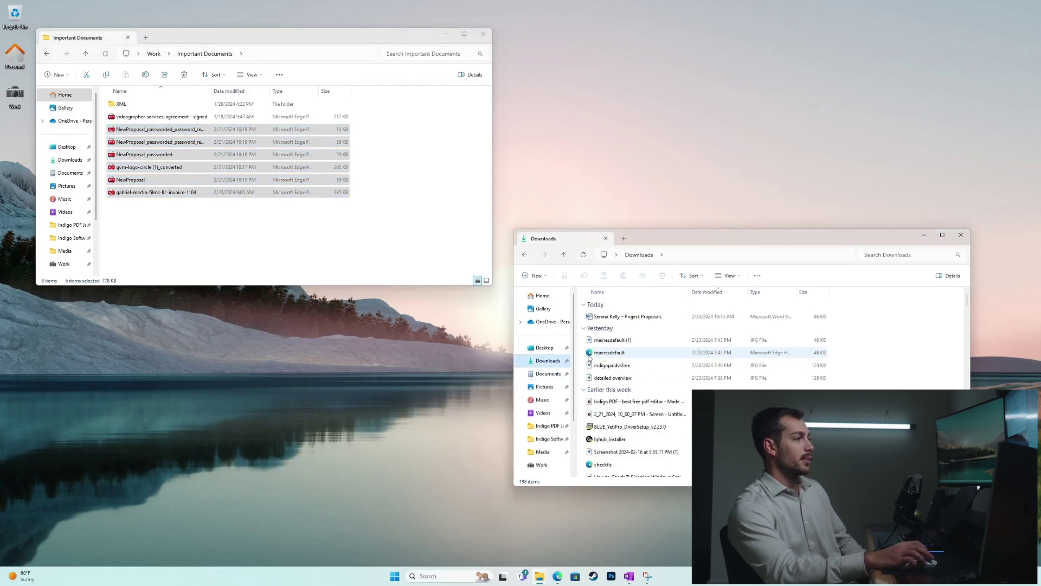
{"action": "scroll", "coordinate": [653, 374], "scroll_direction": "down", "scroll_amount": 3}
{"action": "scroll", "coordinate": [648, 389], "scroll_direction": "up", "scroll_amount": 7}
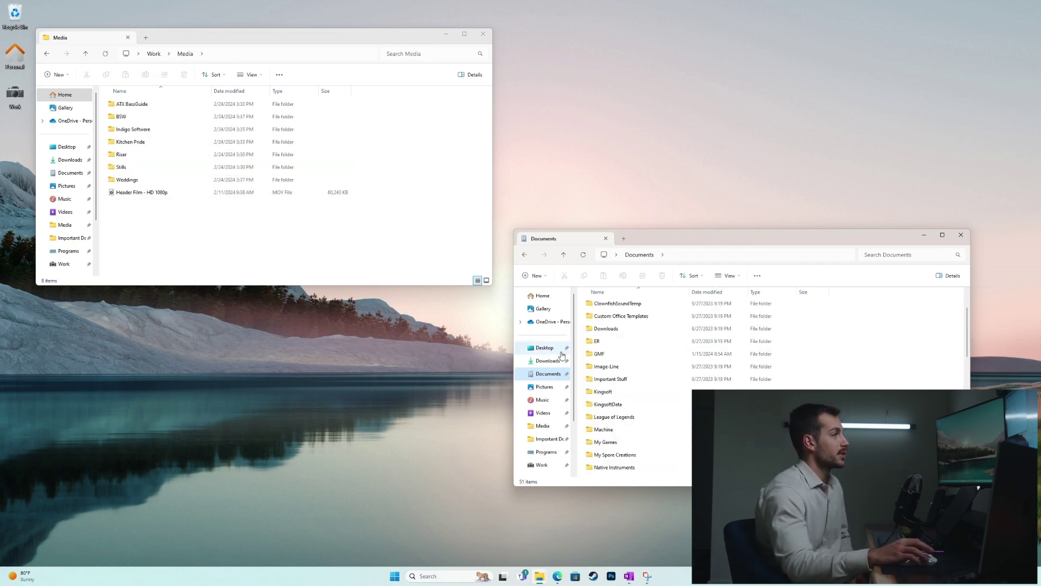
Shift the Media window slightly left and down on screen.
{"action": "left_click_drag", "start_coordinate": [294, 38], "coordinate": [275, 62]}
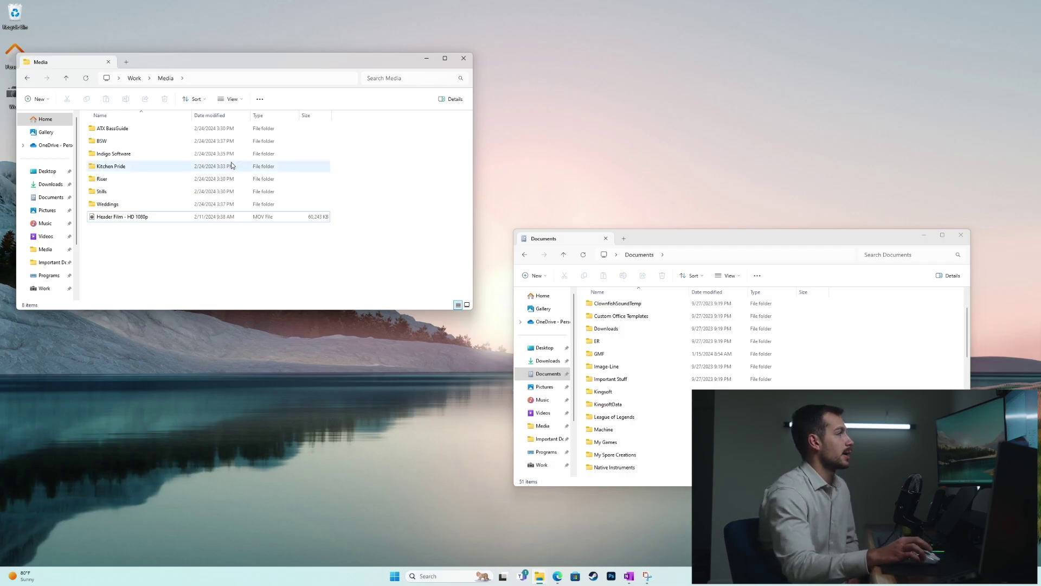
Close the Media and Documents windows, then look inside Personal's Games folder and close it.
{"action": "left_click", "coordinate": [463, 58]}
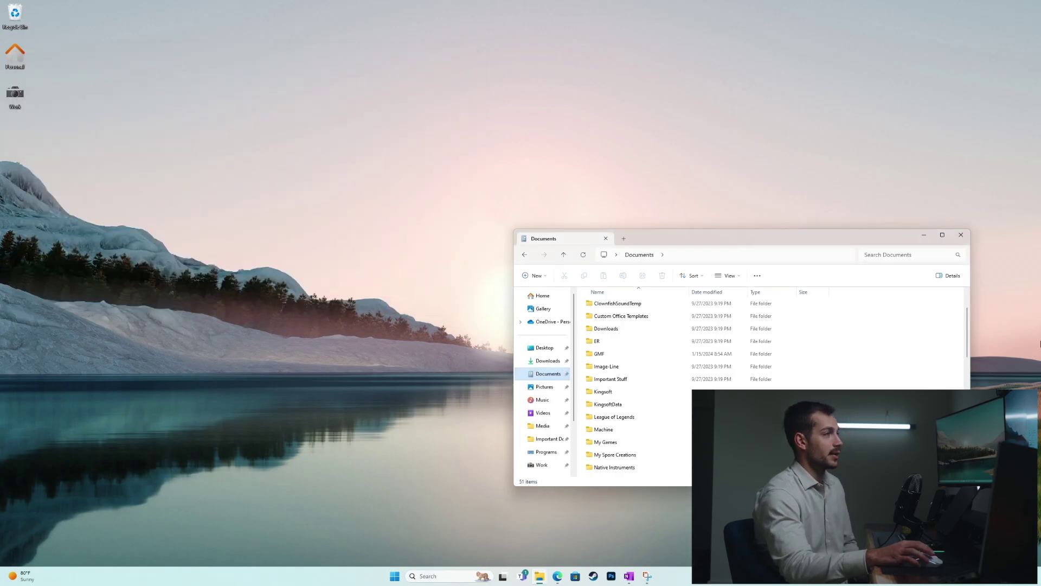
{"action": "left_click", "coordinate": [961, 235]}
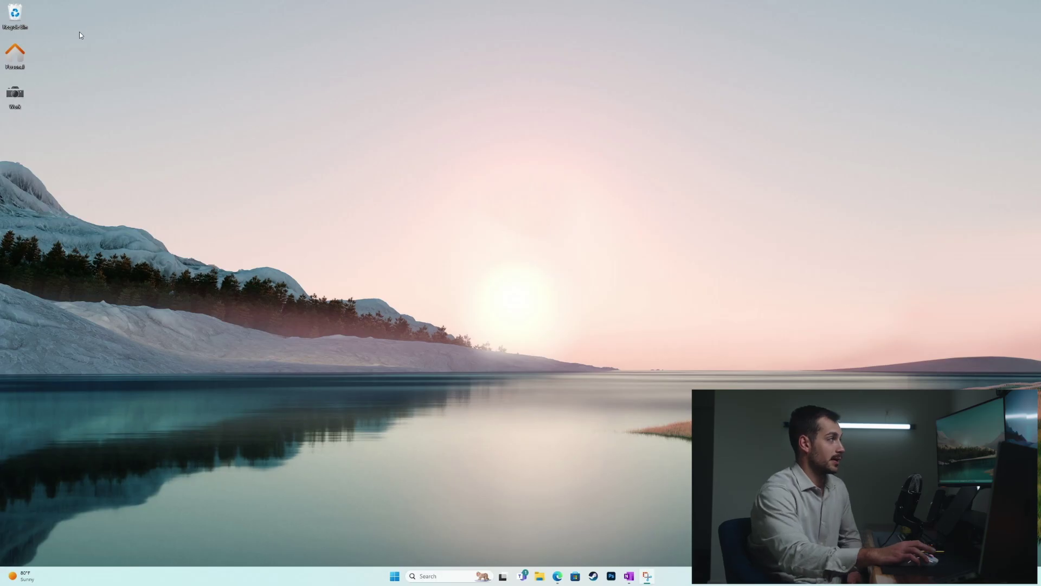
{"action": "double_click", "coordinate": [13, 57]}
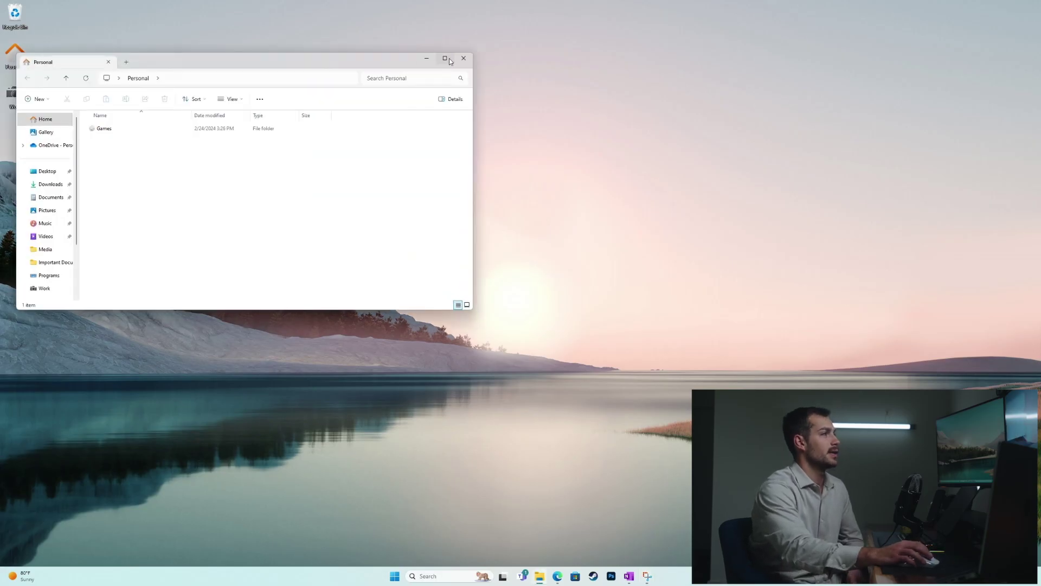
{"action": "double_click", "coordinate": [123, 130]}
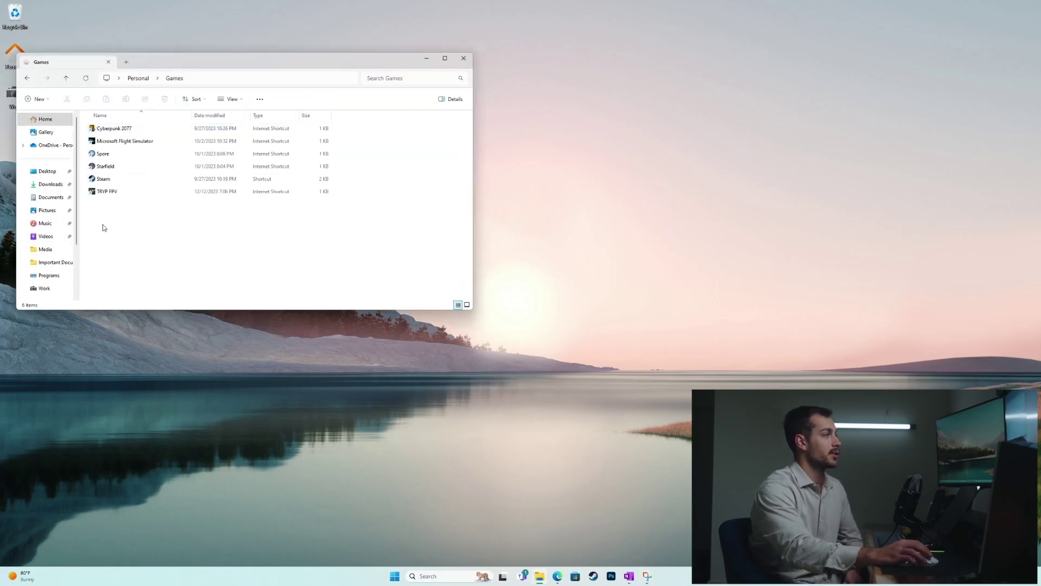
{"action": "left_click", "coordinate": [464, 58]}
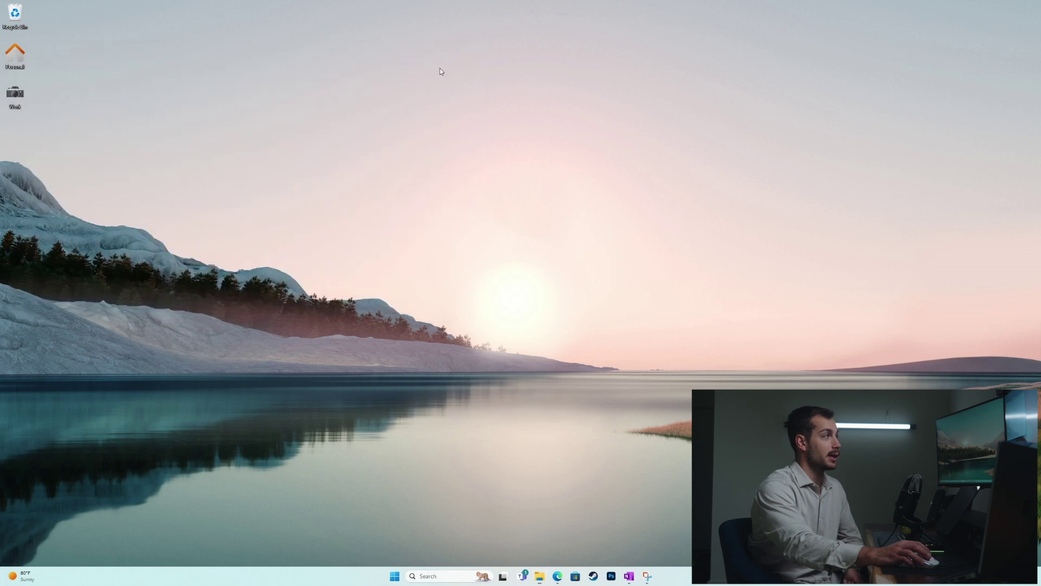
Open Work from the desktop, browse Peripherals and Programs, then open Media.
{"action": "double_click", "coordinate": [12, 97]}
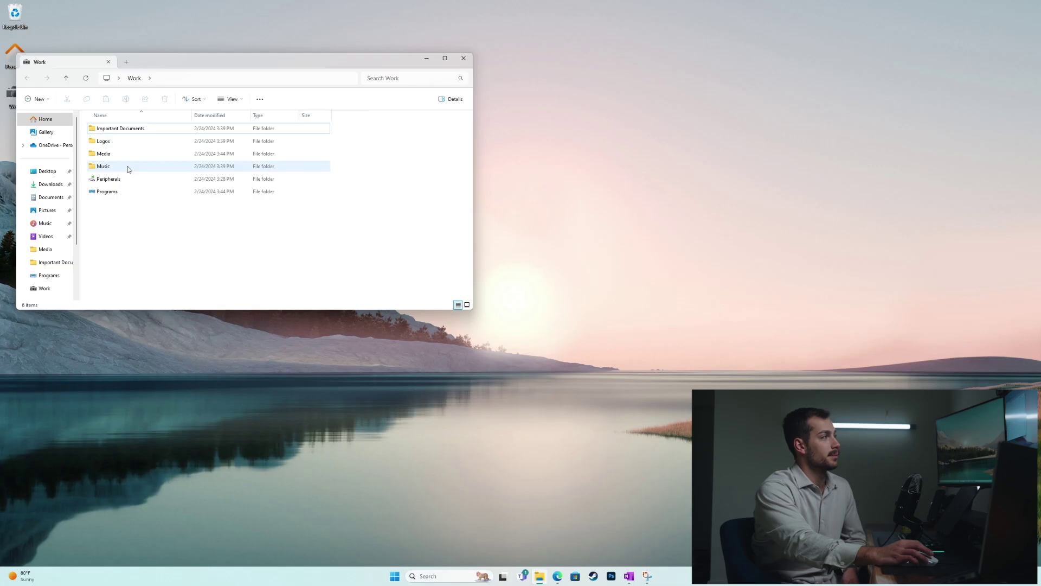
{"action": "double_click", "coordinate": [108, 179]}
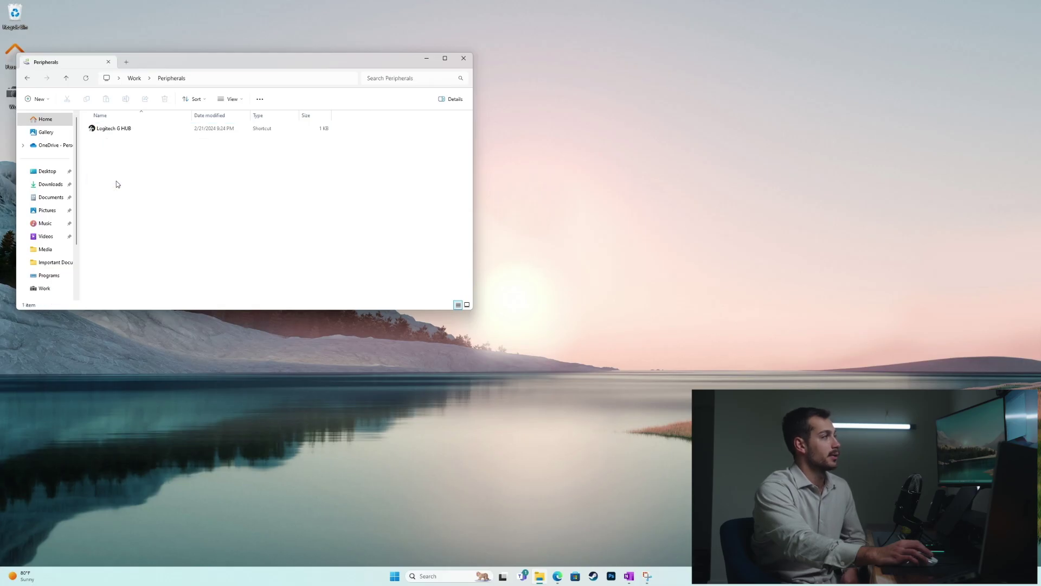
{"action": "left_click", "coordinate": [27, 81]}
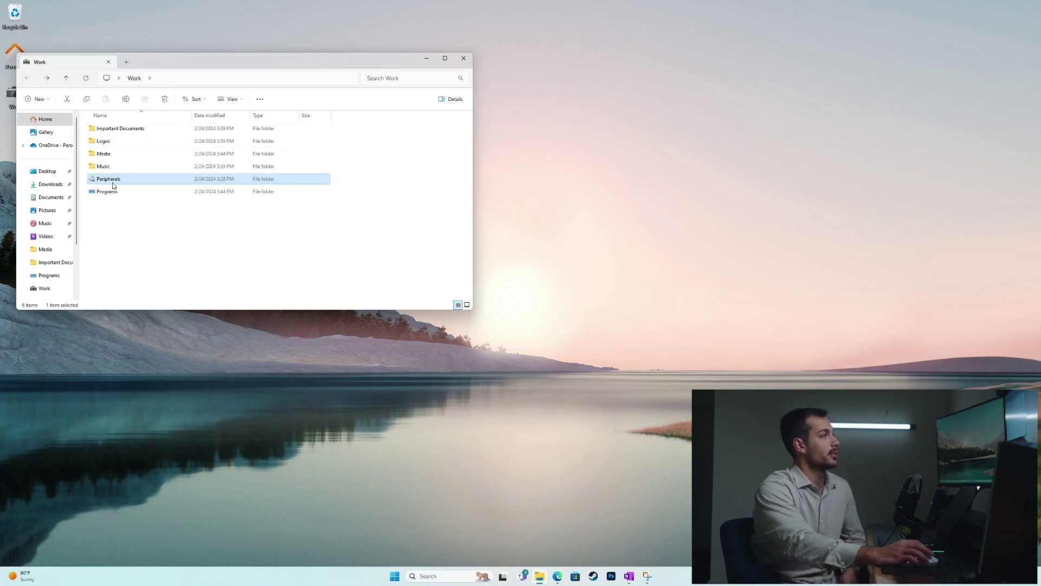
{"action": "double_click", "coordinate": [108, 191]}
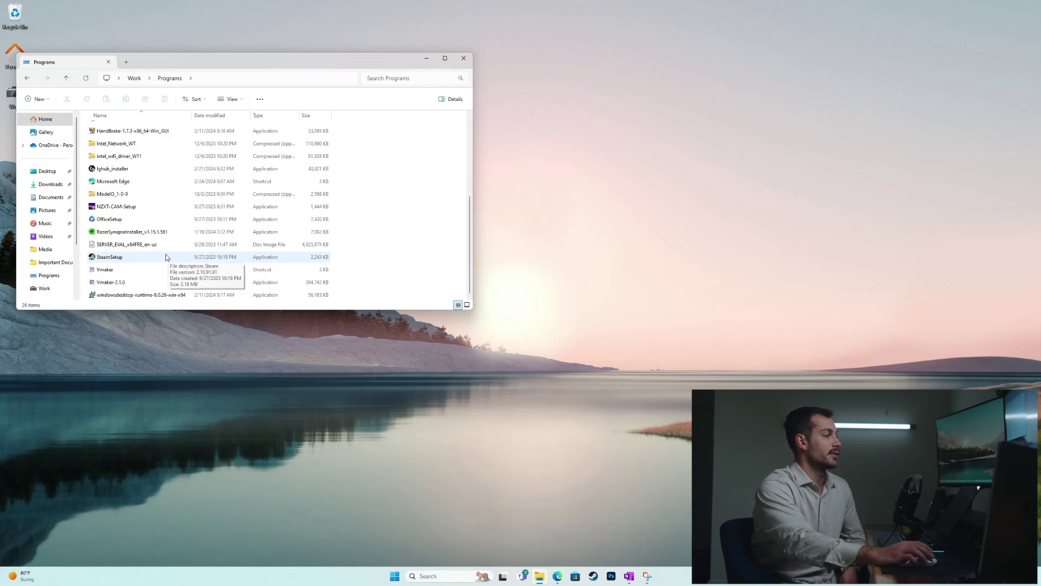
{"action": "scroll", "coordinate": [116, 245], "scroll_direction": "up", "scroll_amount": 3}
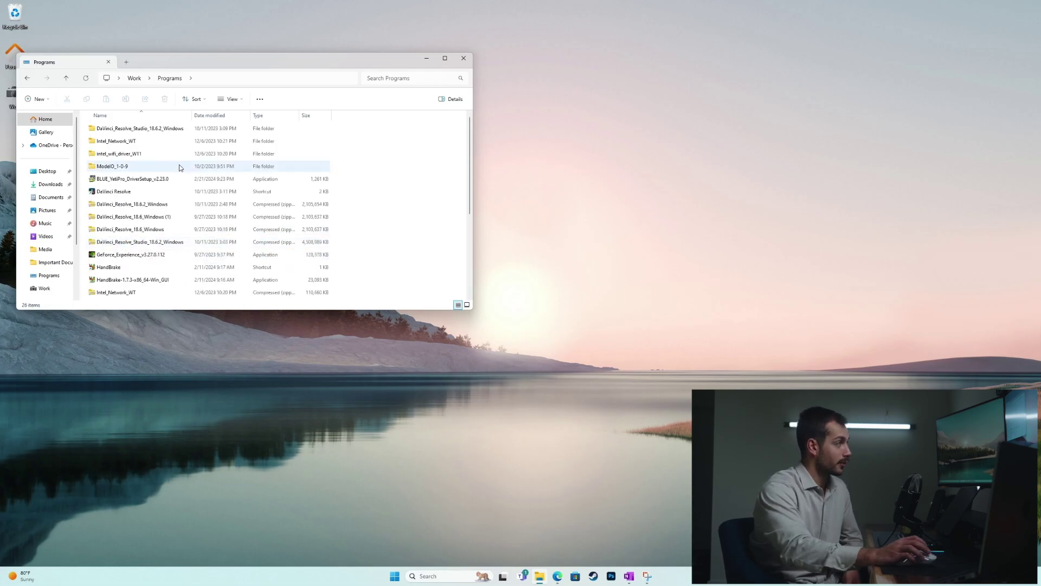
{"action": "left_click", "coordinate": [33, 79]}
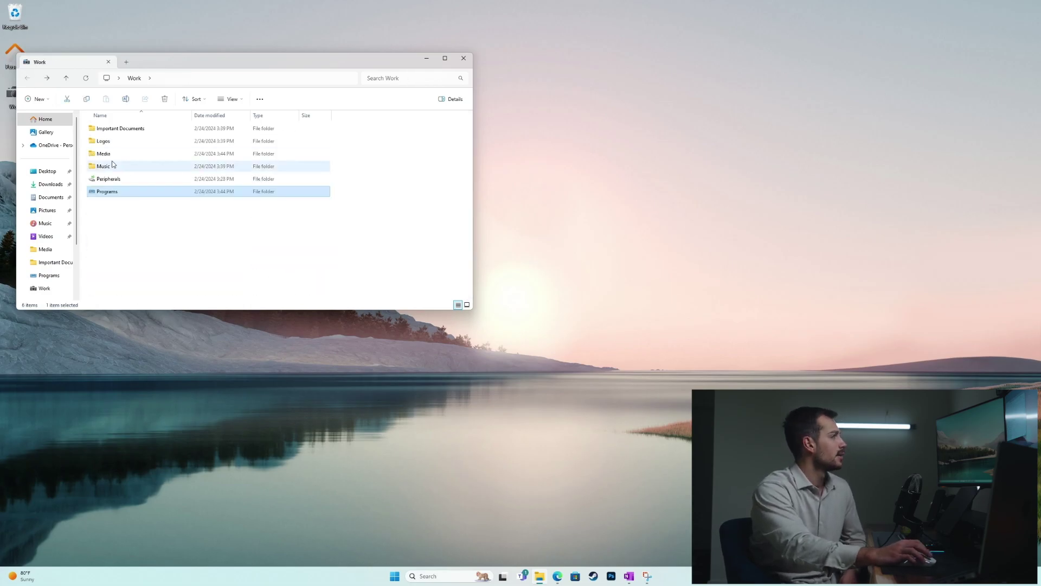
{"action": "double_click", "coordinate": [112, 156]}
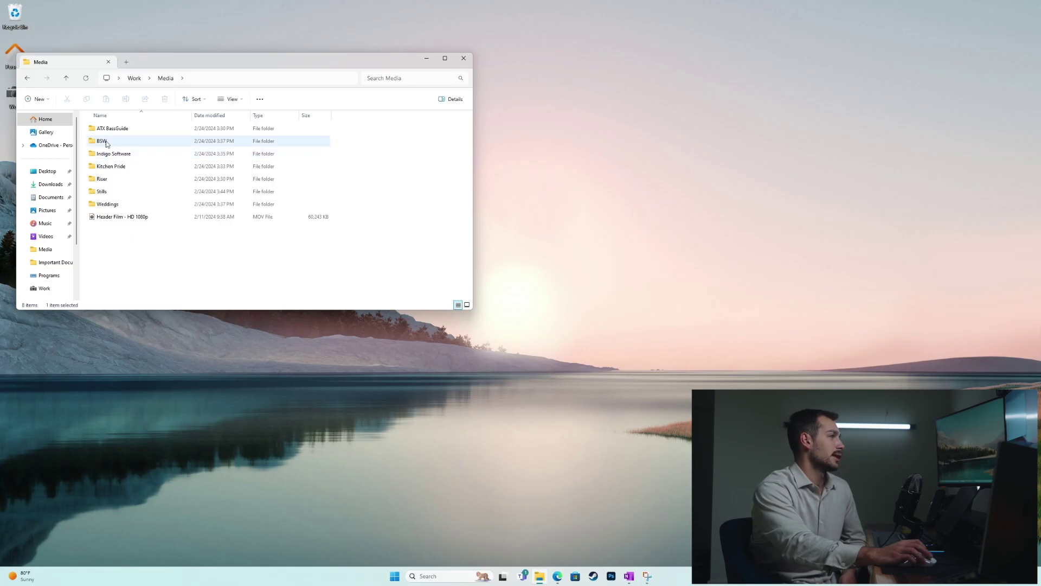
Check the BSW and Logos folders, then open Important Documents and scroll its 20 items.
{"action": "double_click", "coordinate": [111, 141]}
{"action": "left_click", "coordinate": [25, 80]}
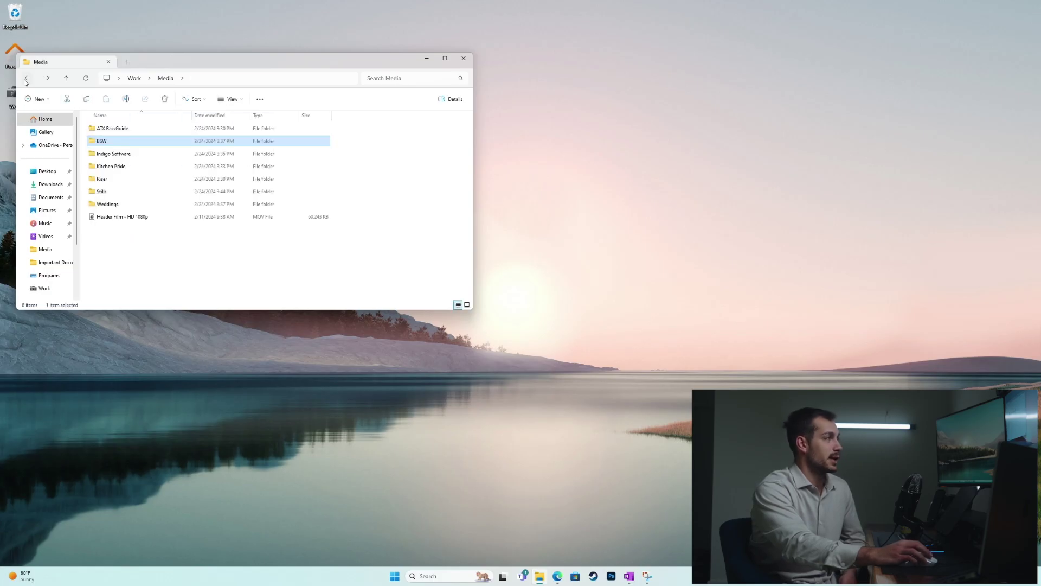
{"action": "left_click", "coordinate": [26, 79]}
{"action": "double_click", "coordinate": [109, 143]}
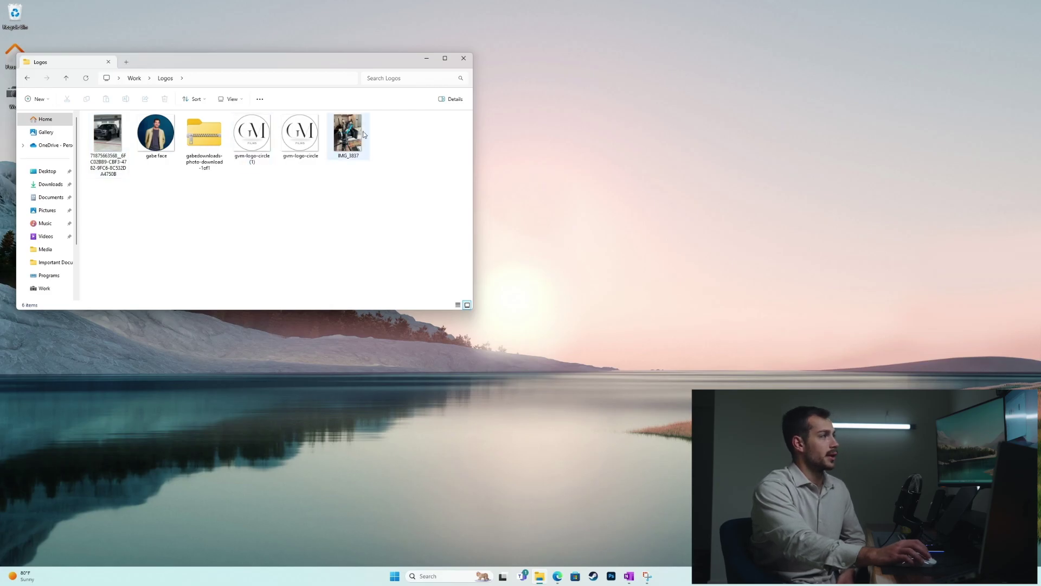
{"action": "left_click", "coordinate": [27, 78]}
{"action": "double_click", "coordinate": [125, 128]}
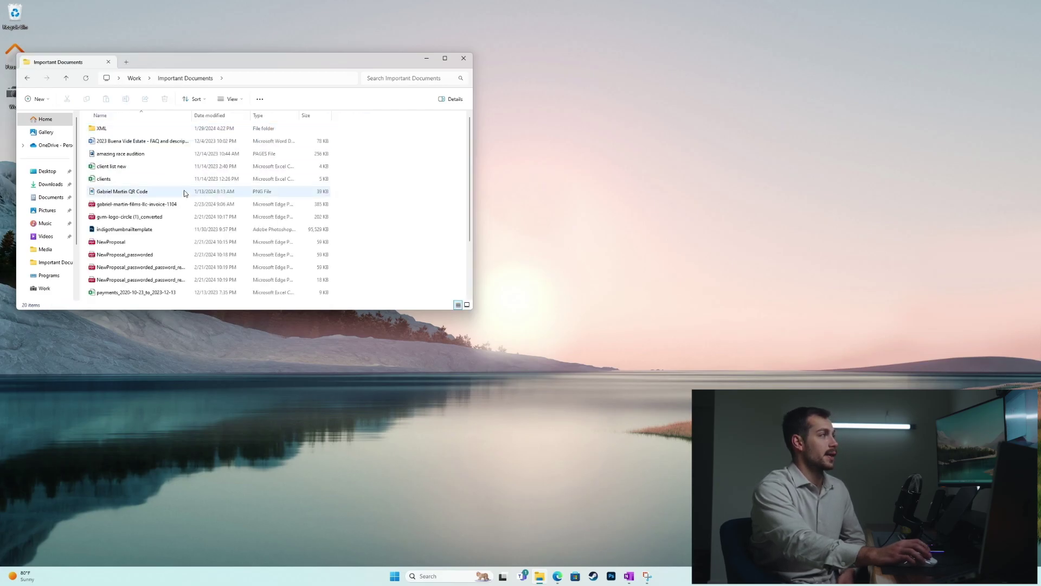
{"action": "scroll", "coordinate": [184, 190], "scroll_direction": "down", "scroll_amount": 2}
{"action": "scroll", "coordinate": [175, 195], "scroll_direction": "up", "scroll_amount": 3}
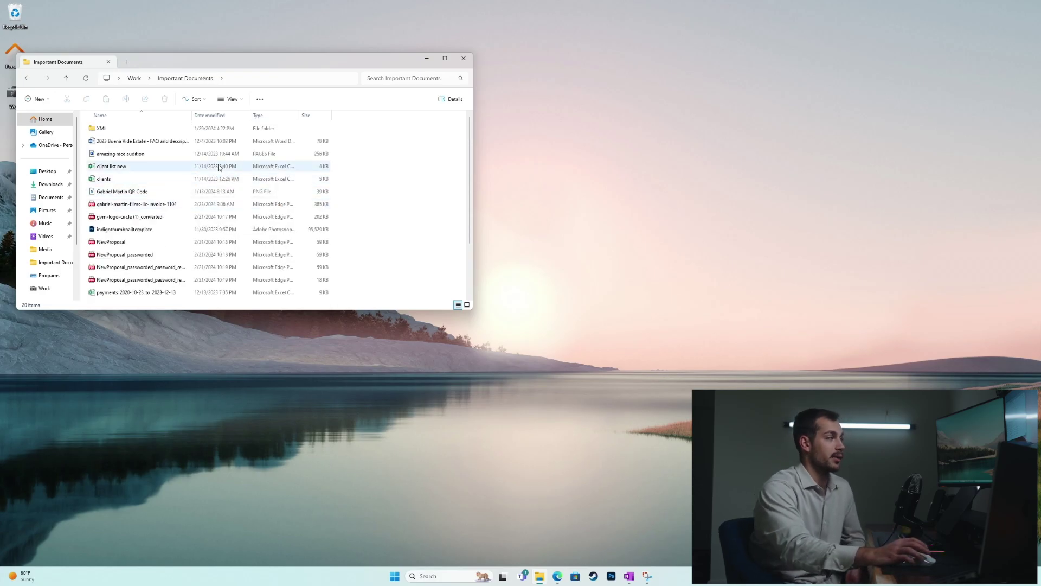
Open a second File Explorer window on Documents and place it beside the first.
{"action": "left_click", "coordinate": [540, 576]}
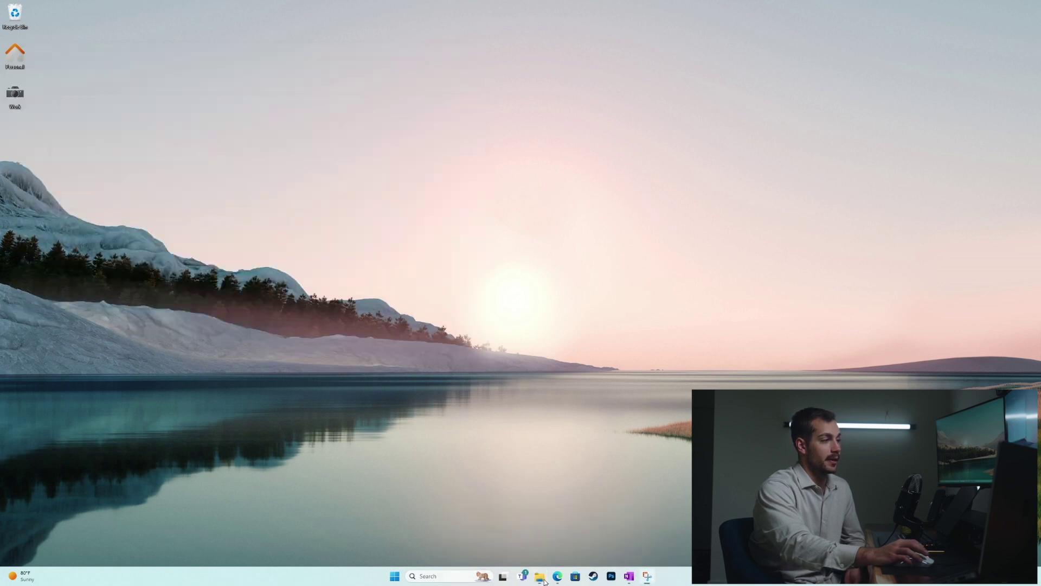
{"action": "left_click", "coordinate": [539, 576]}
{"action": "right_click", "coordinate": [545, 582]}
{"action": "left_click", "coordinate": [534, 526]}
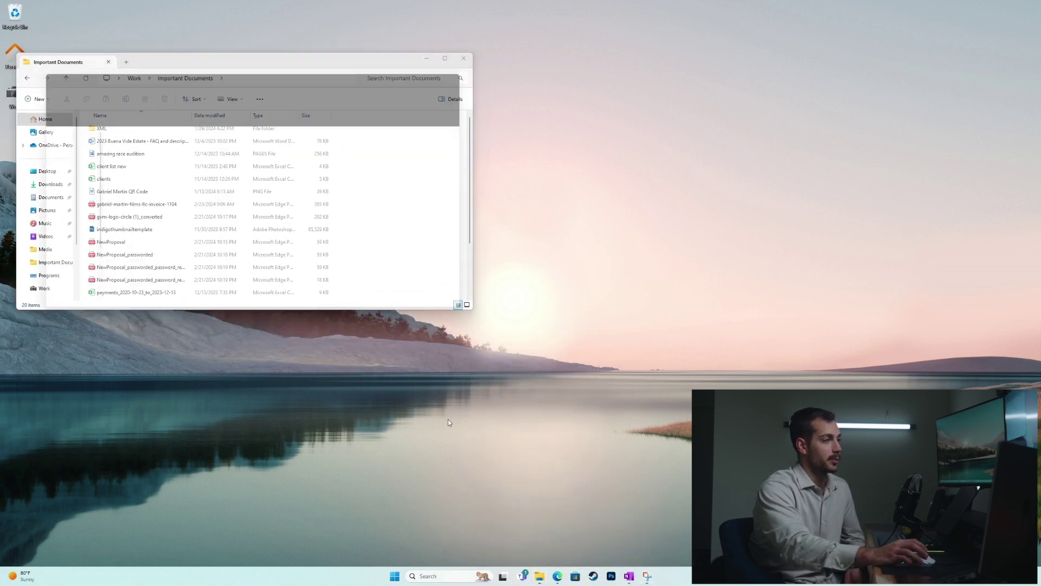
{"action": "left_click", "coordinate": [58, 208]}
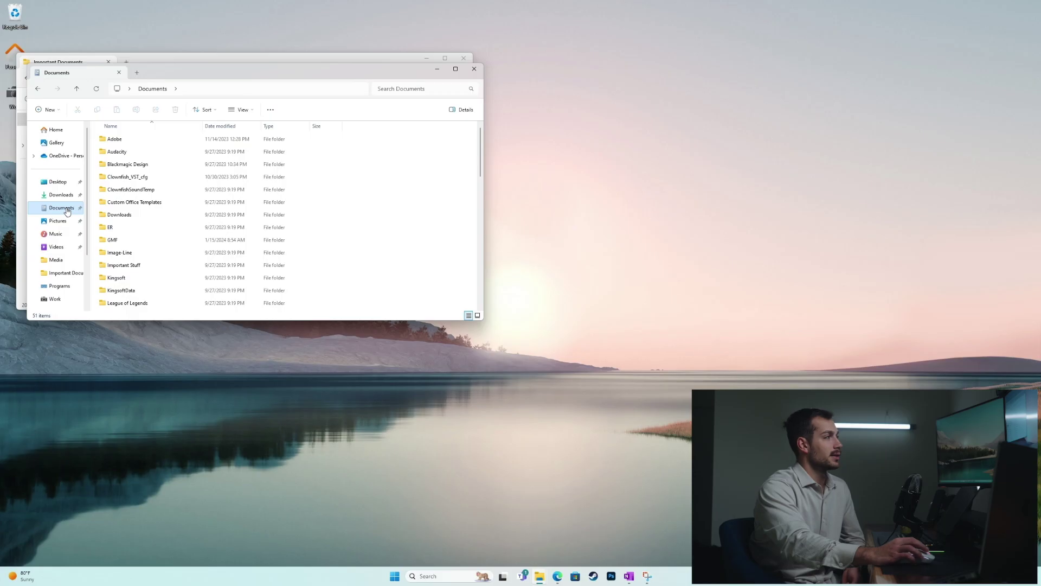
{"action": "left_click_drag", "start_coordinate": [249, 63], "coordinate": [693, 115]}
Browse Documents, Pictures and Videos, ending on Work's Media folder in the second window.
{"action": "scroll", "coordinate": [659, 282], "scroll_direction": "down", "scroll_amount": 7}
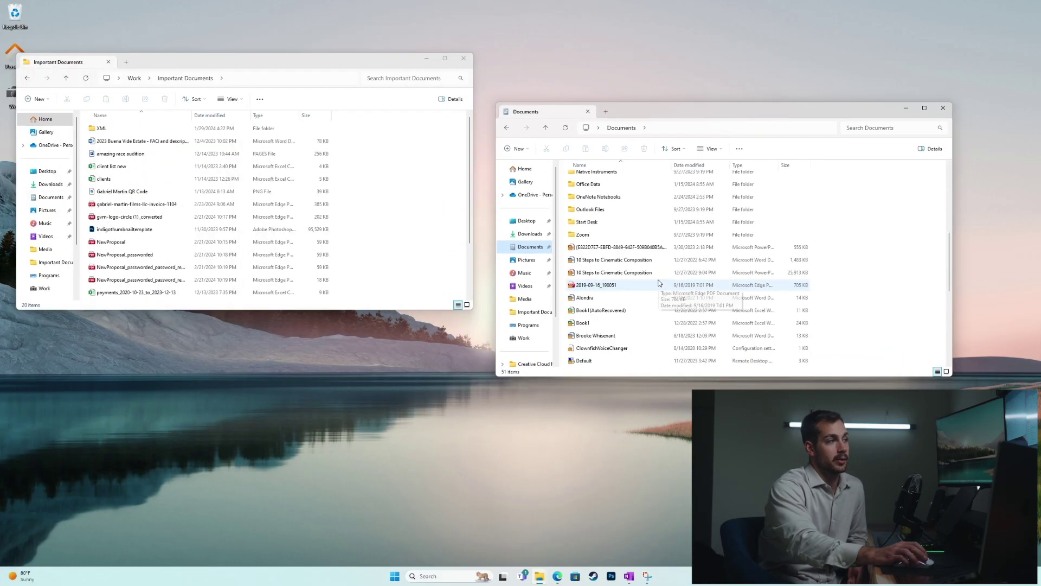
{"action": "scroll", "coordinate": [654, 293], "scroll_direction": "up", "scroll_amount": 4}
{"action": "scroll", "coordinate": [653, 291], "scroll_direction": "up", "scroll_amount": 3}
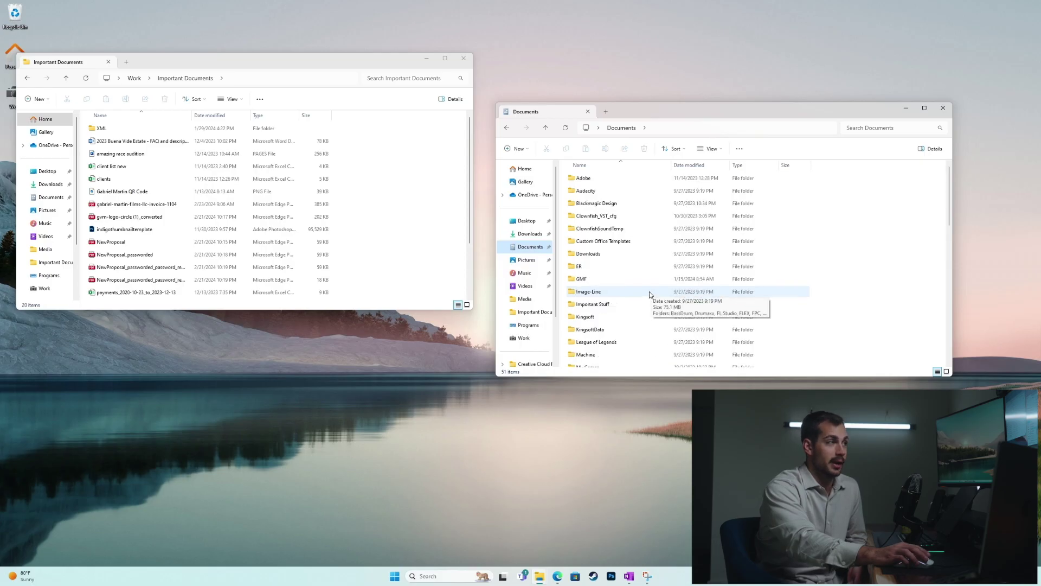
{"action": "scroll", "coordinate": [612, 253], "scroll_direction": "down", "scroll_amount": 8}
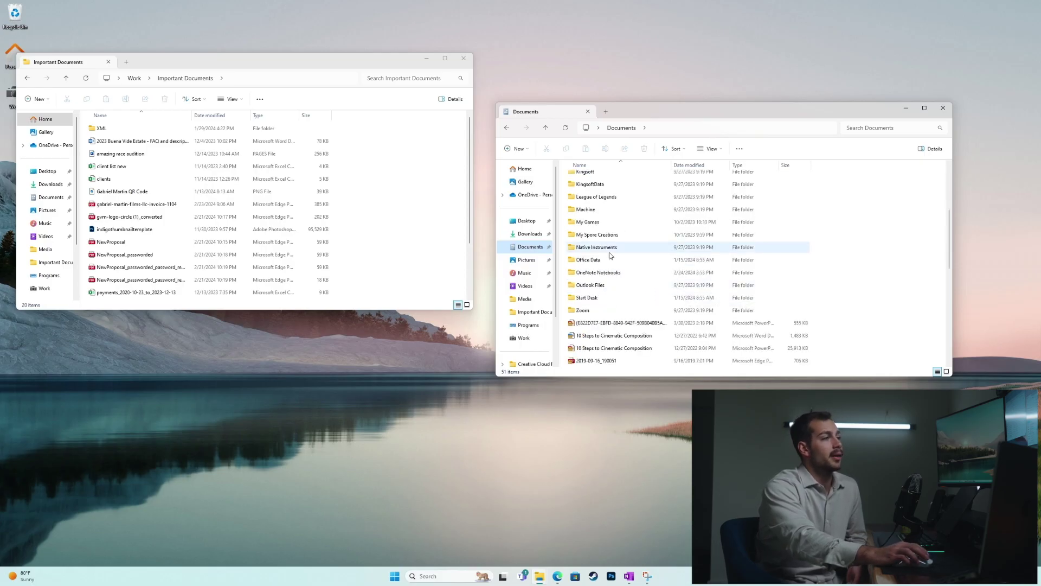
{"action": "scroll", "coordinate": [611, 253], "scroll_direction": "down", "scroll_amount": 1}
{"action": "scroll", "coordinate": [615, 262], "scroll_direction": "up", "scroll_amount": 2}
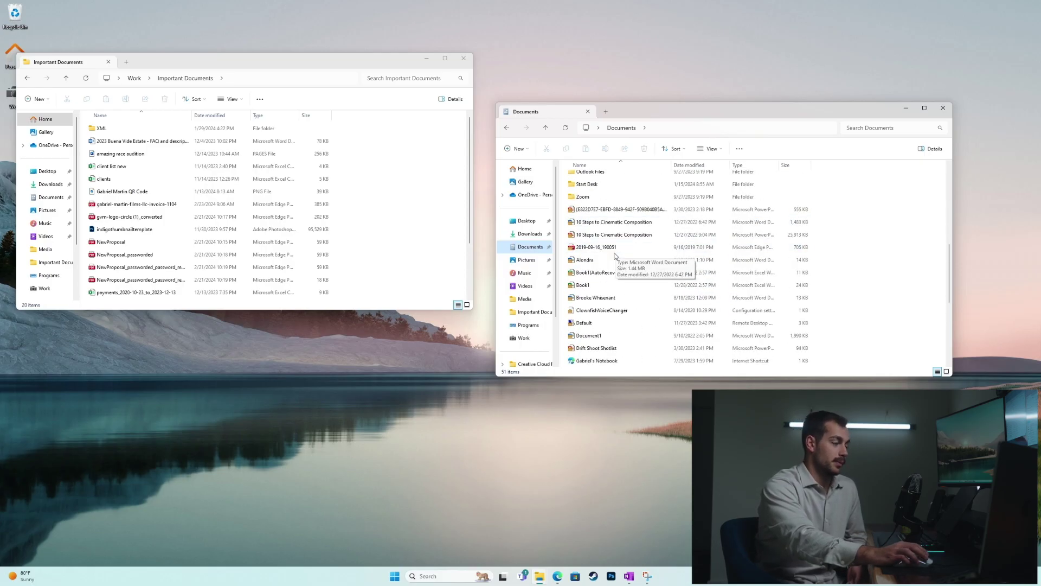
{"action": "scroll", "coordinate": [613, 271], "scroll_direction": "down", "scroll_amount": 2}
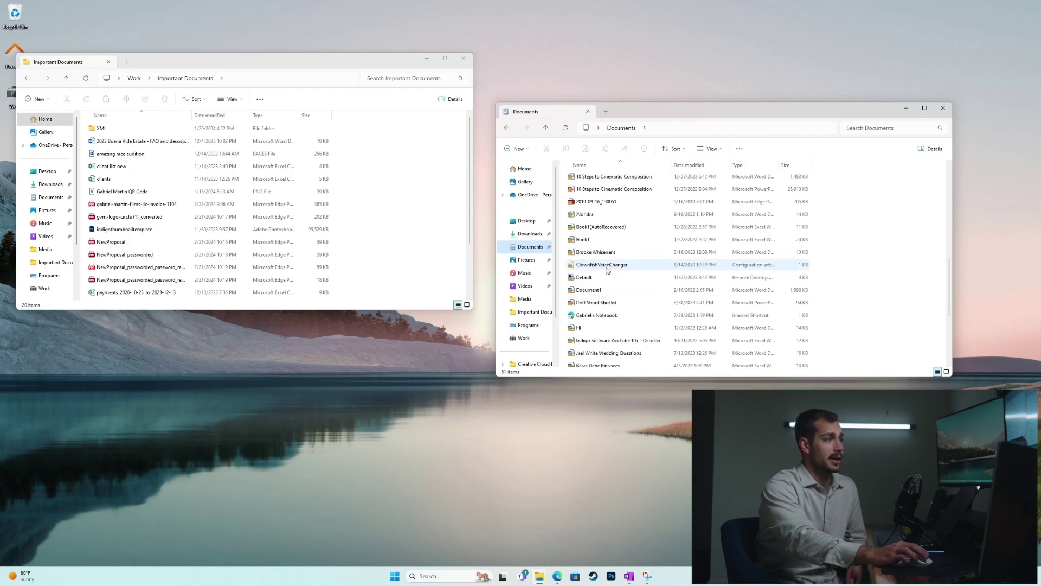
{"action": "scroll", "coordinate": [608, 270], "scroll_direction": "down", "scroll_amount": 6}
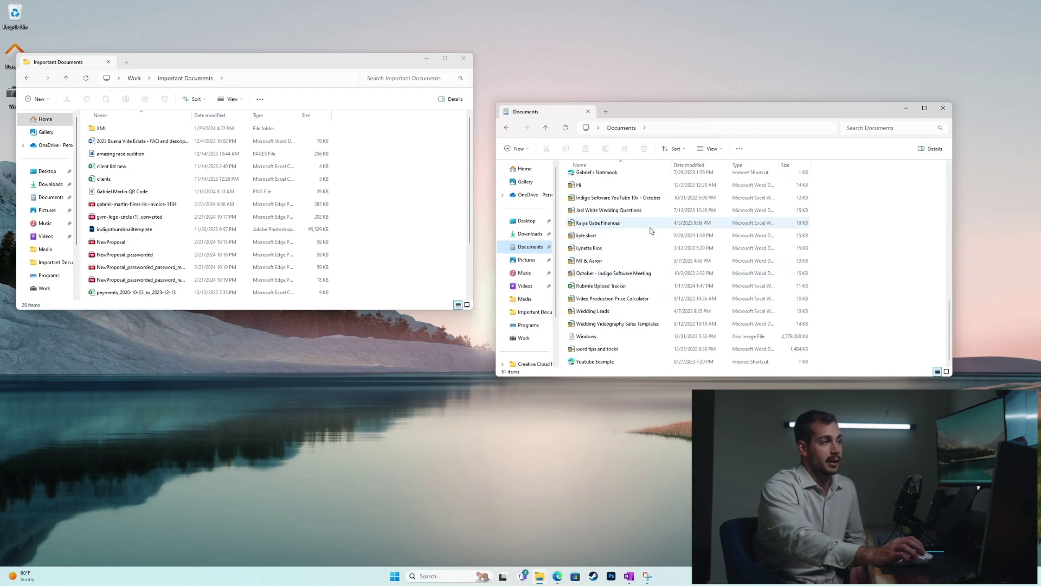
{"action": "left_click", "coordinate": [525, 262]}
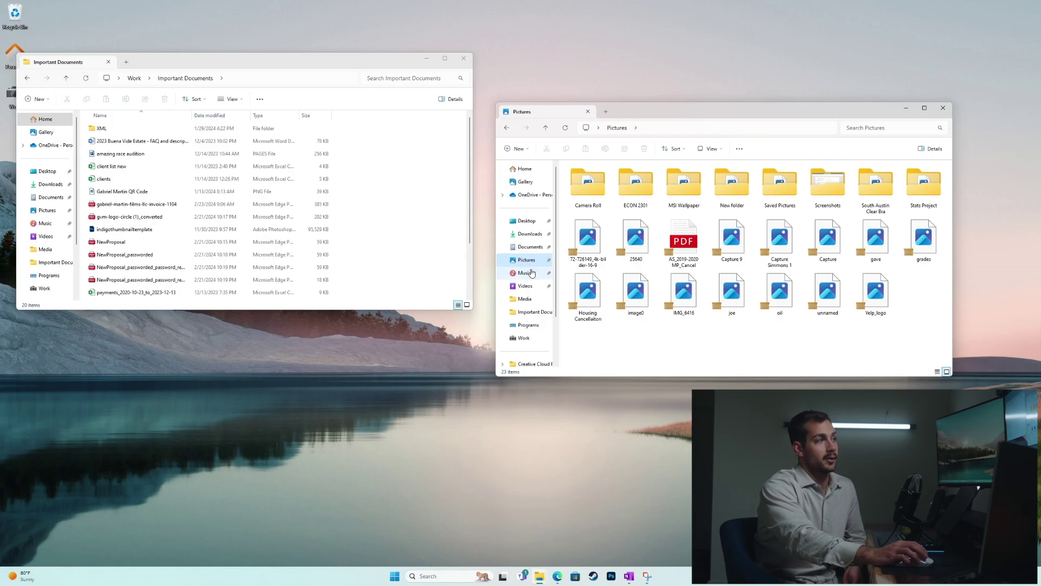
{"action": "left_click", "coordinate": [526, 287]}
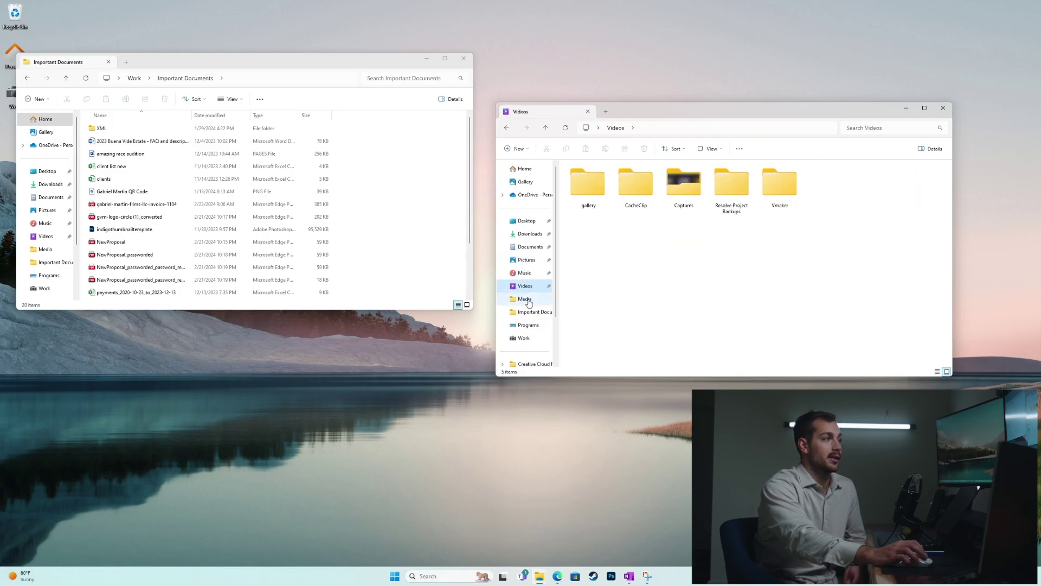
{"action": "left_click", "coordinate": [529, 301]}
{"action": "scroll", "coordinate": [526, 332], "scroll_direction": "down", "scroll_amount": 2}
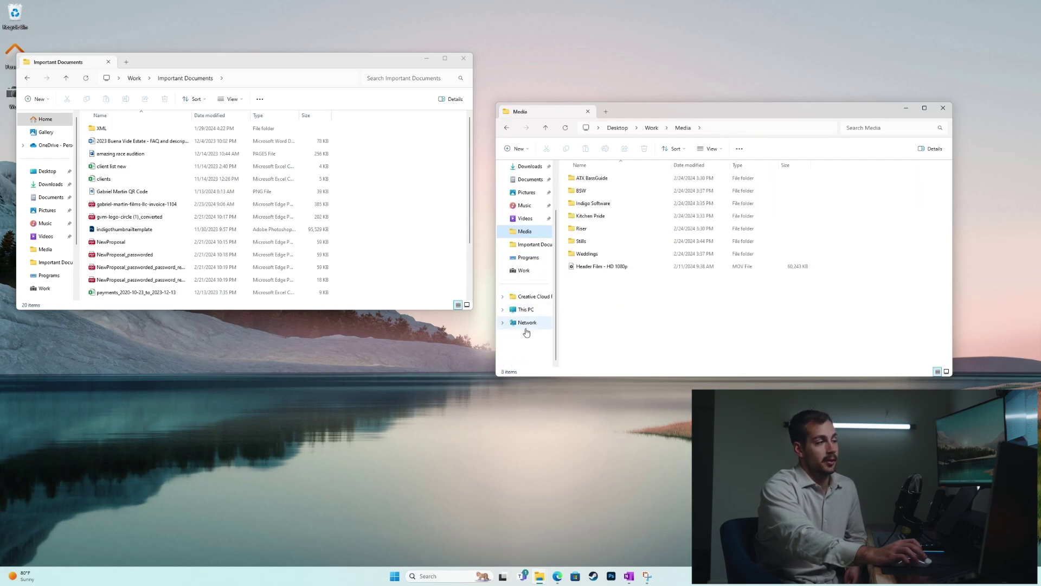